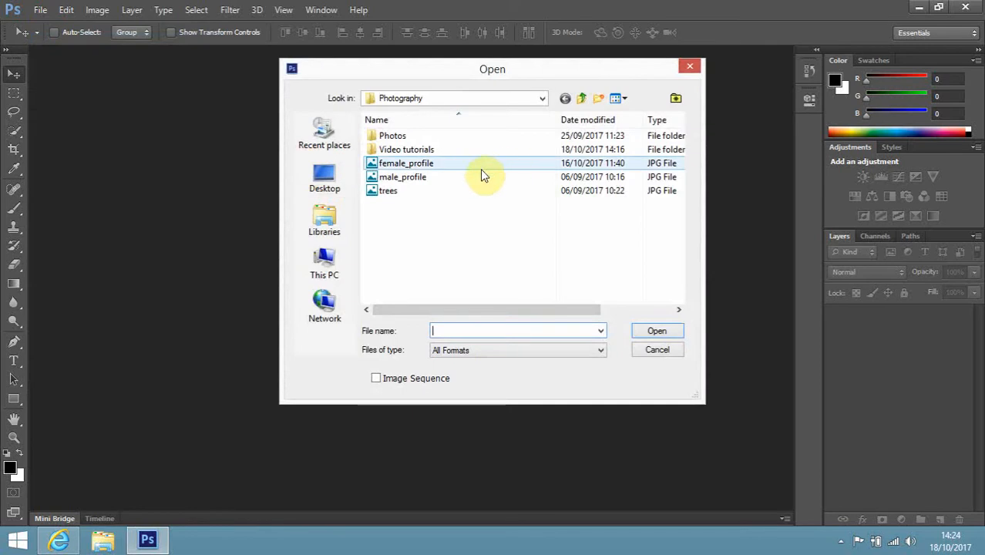
Step: Open female_profile.jpg and trees.jpg from the Photography folder
double_click(480, 169)
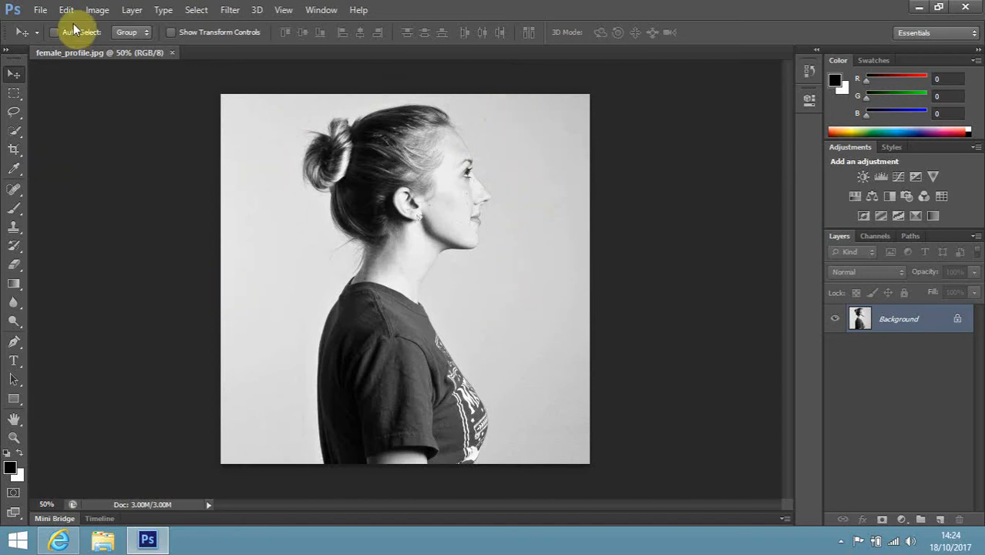
left_click(40, 10)
left_click(50, 40)
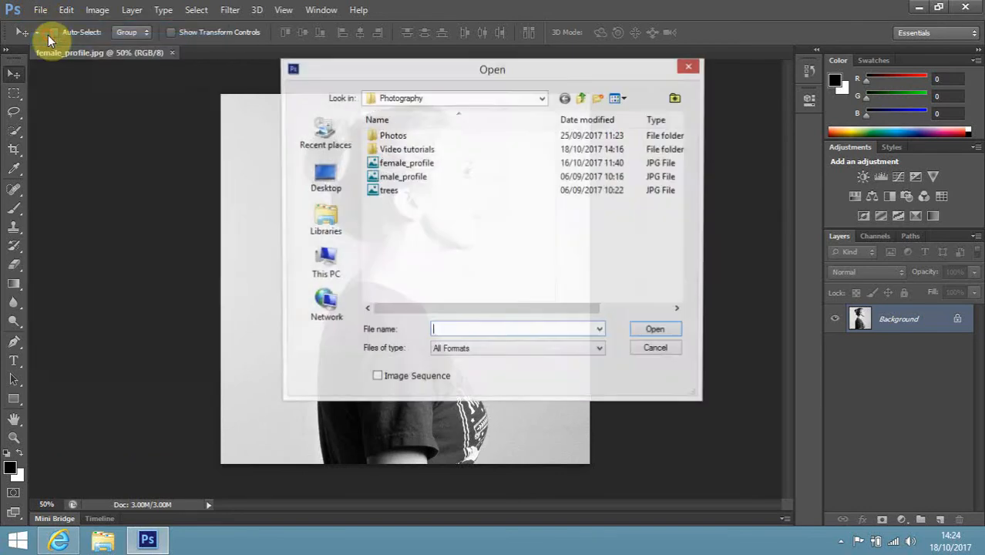
double_click(408, 197)
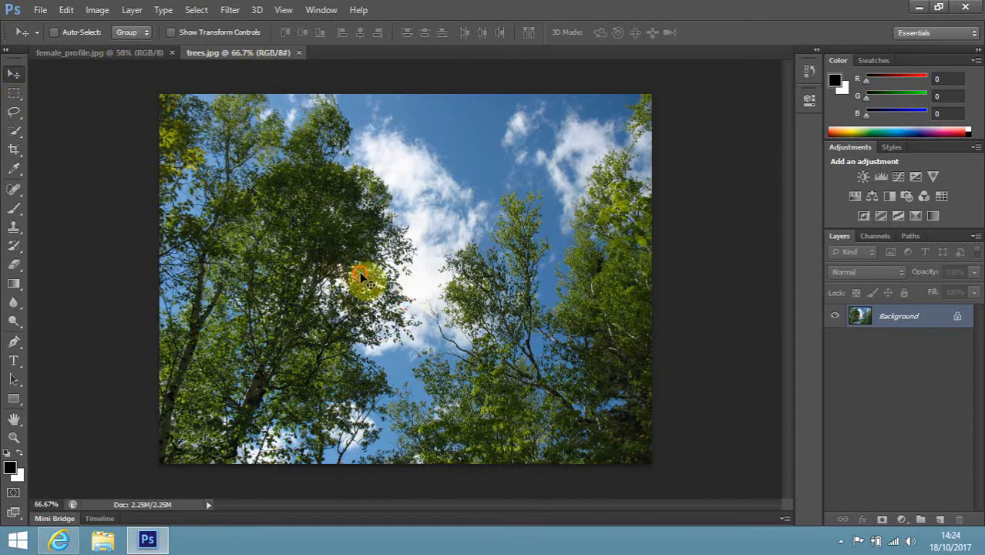
Step: Copy the trees image into the female_profile document as a new layer and scale it to about 135% to cover the portrait
left_click_drag(359, 273, 370, 229)
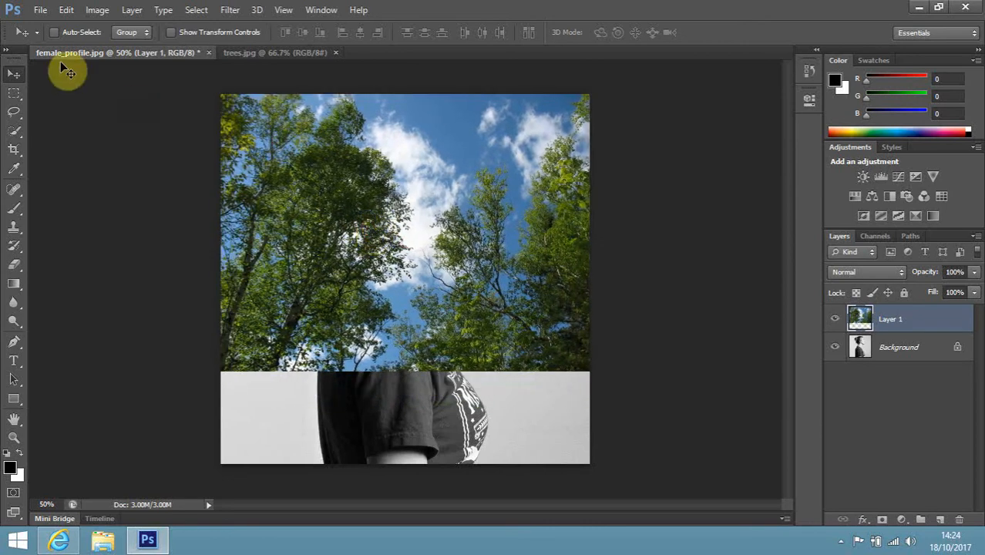
left_click(76, 14)
mouse_move(121, 279)
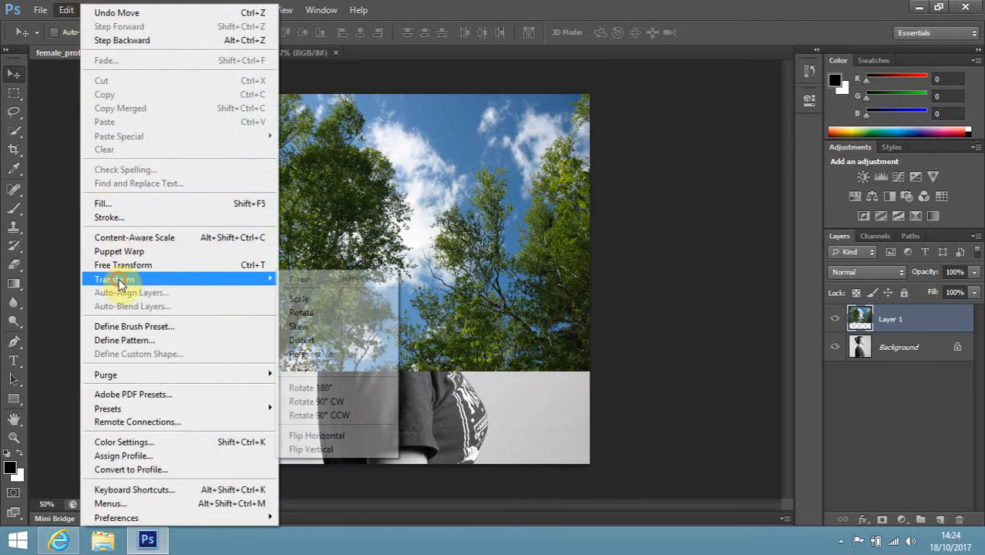
left_click(304, 299)
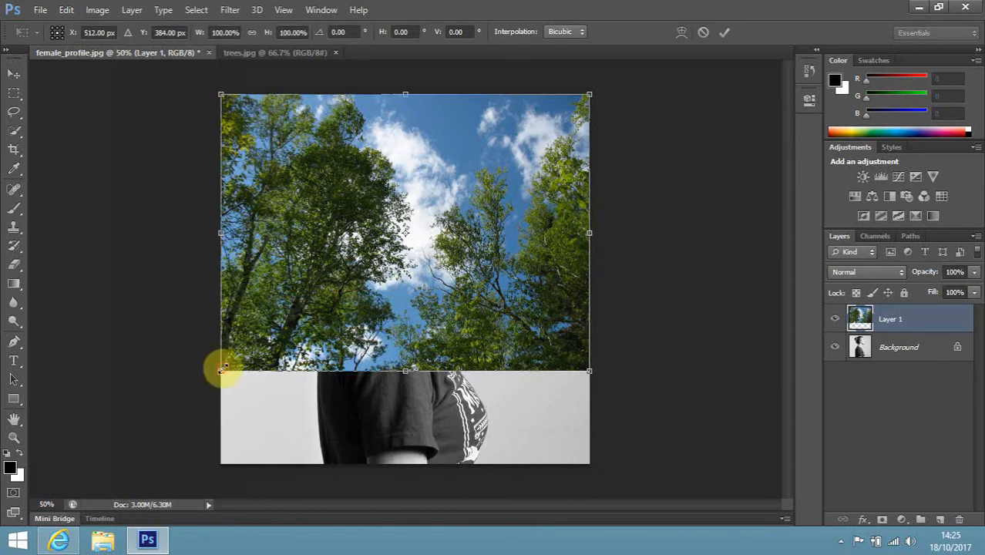
left_click_drag(221, 369, 106, 485)
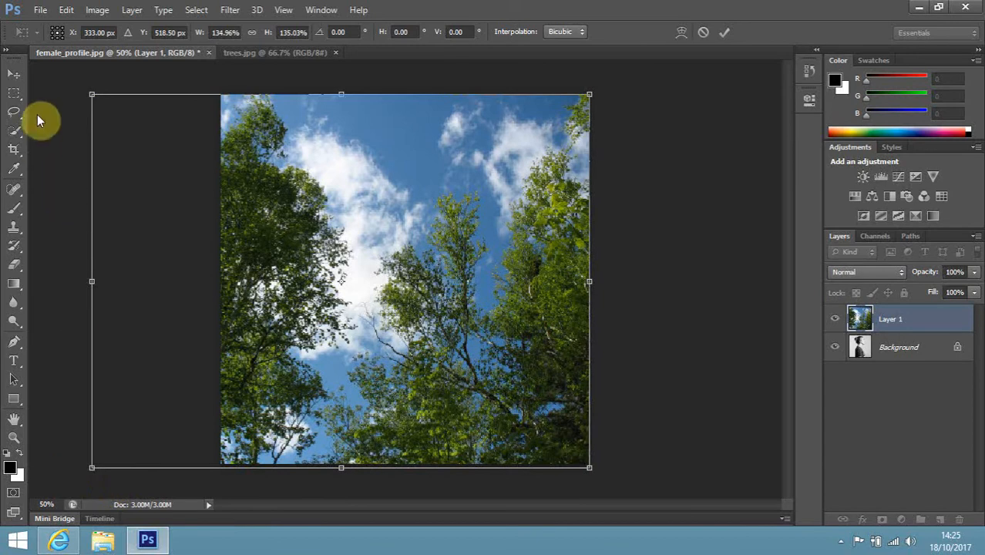
left_click(19, 83)
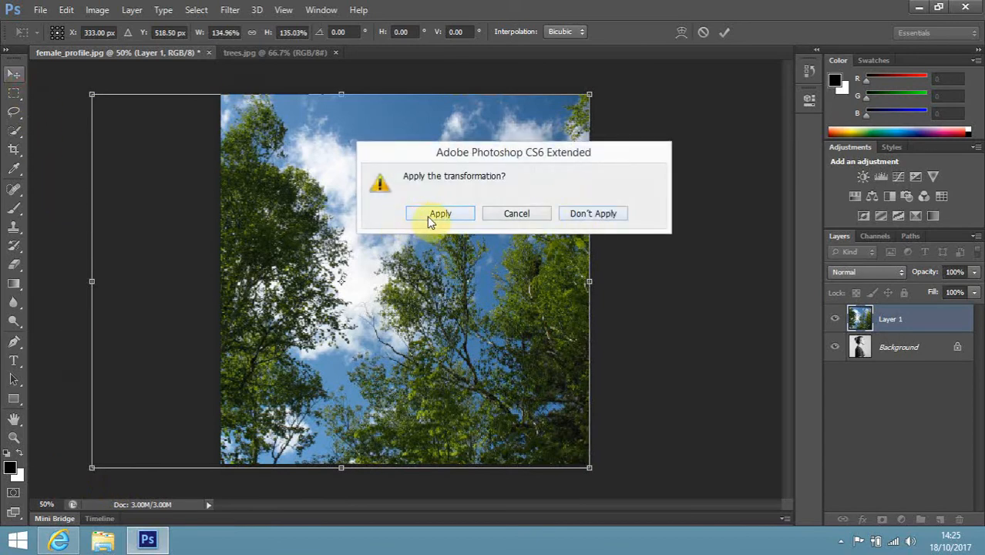
left_click(465, 215)
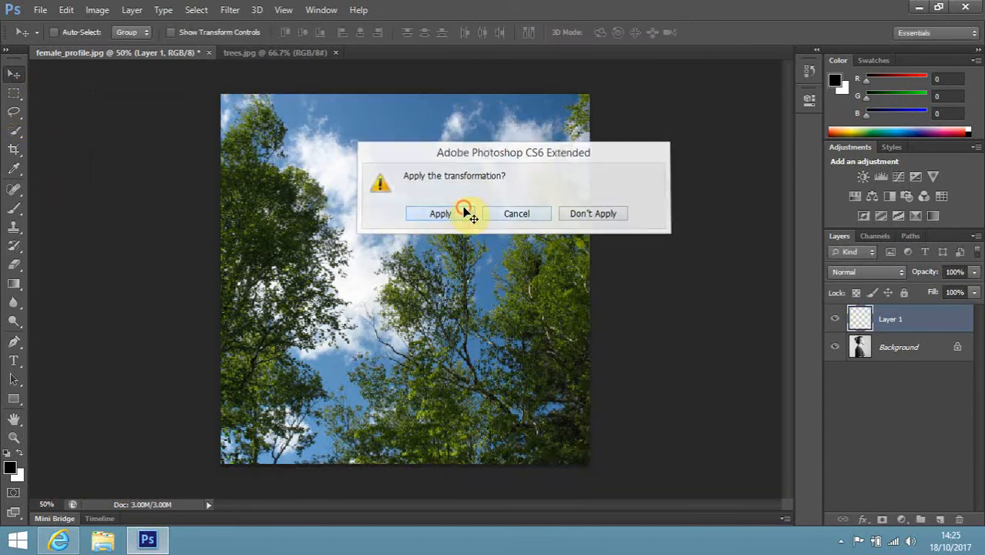
Step: Set the blend mode of the trees layer to Screen in its blending options
right_click(894, 319)
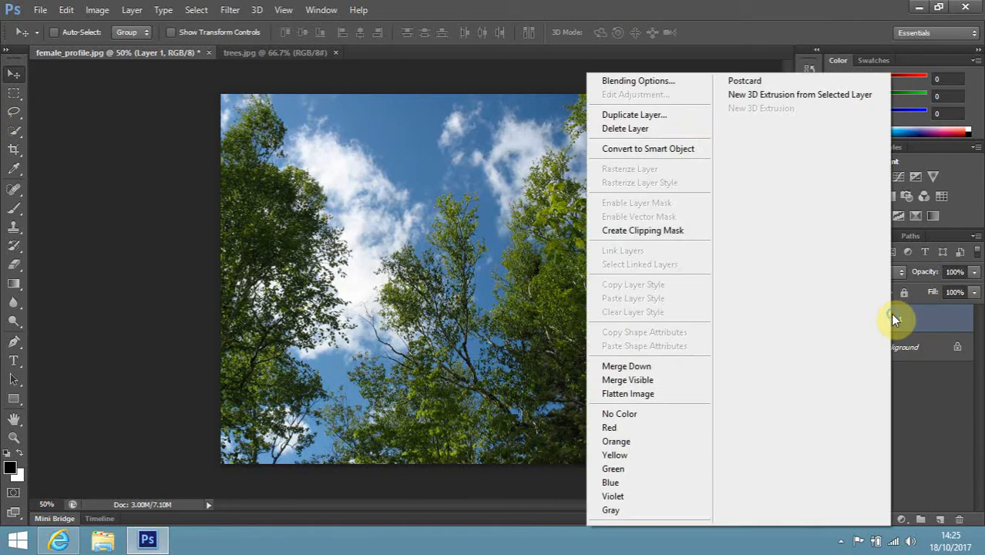
left_click(649, 81)
left_click(778, 118)
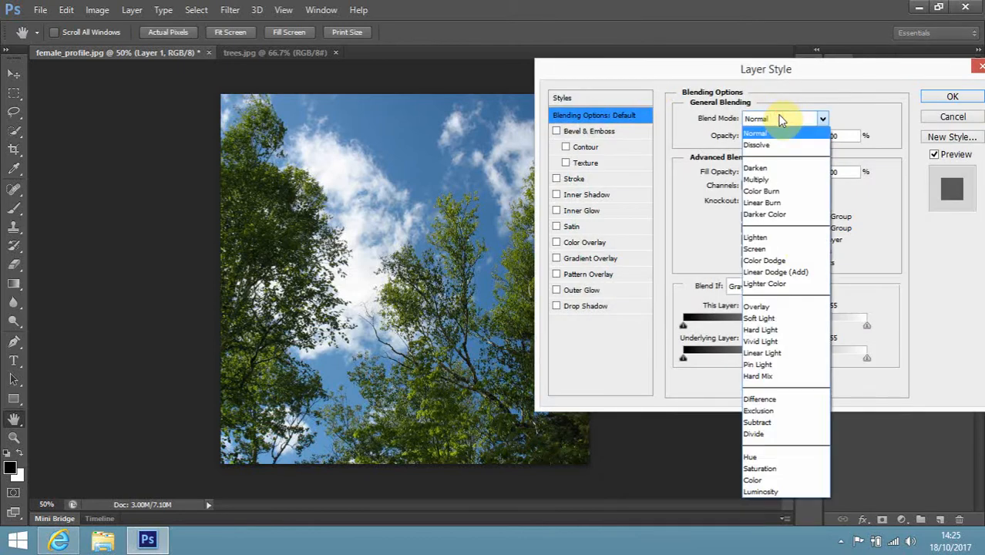
left_click(761, 248)
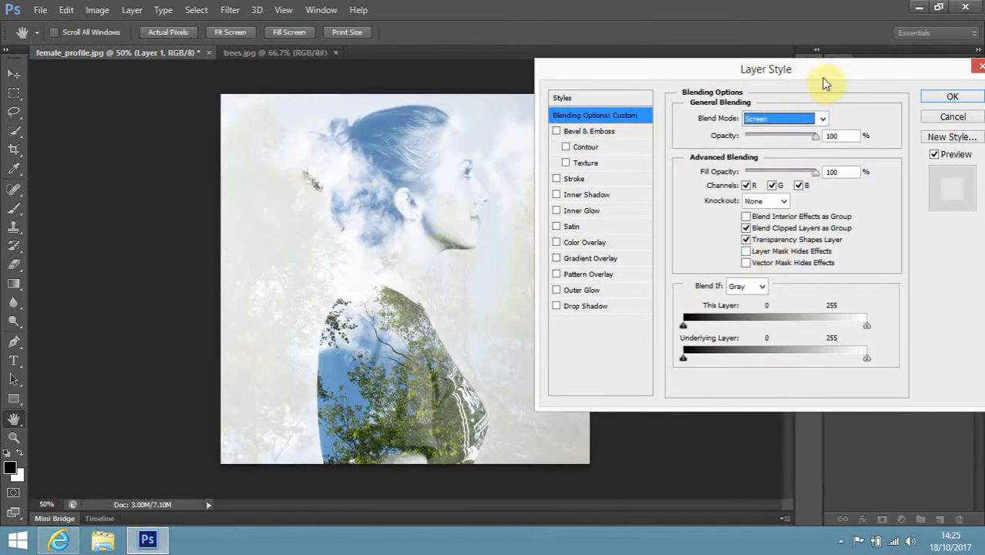
left_click_drag(825, 83, 890, 70)
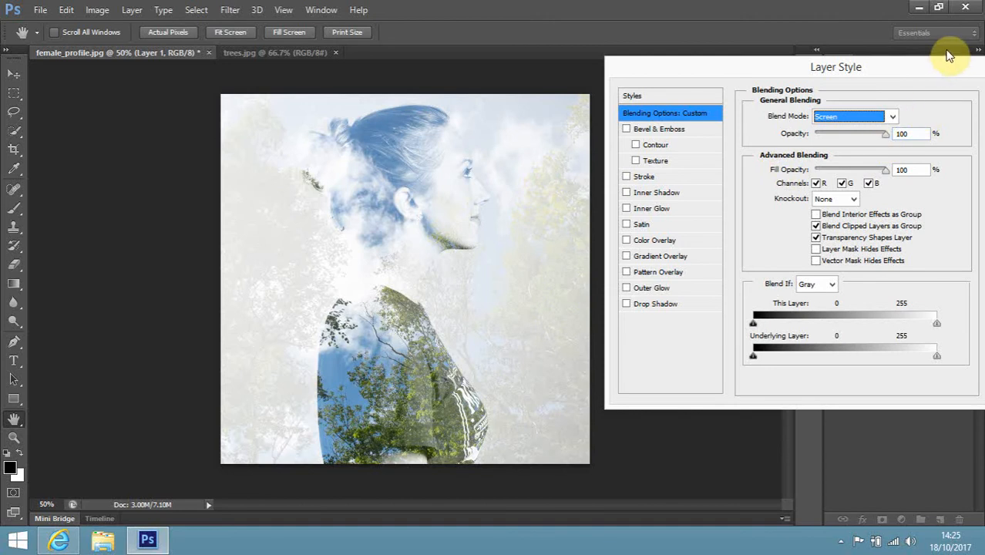
left_click_drag(871, 71, 742, 83)
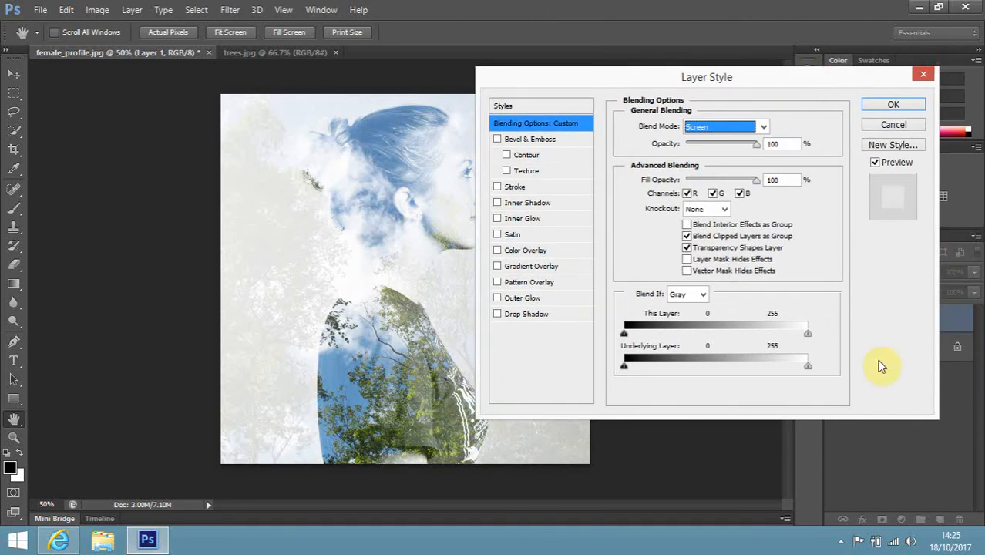
left_click(914, 111)
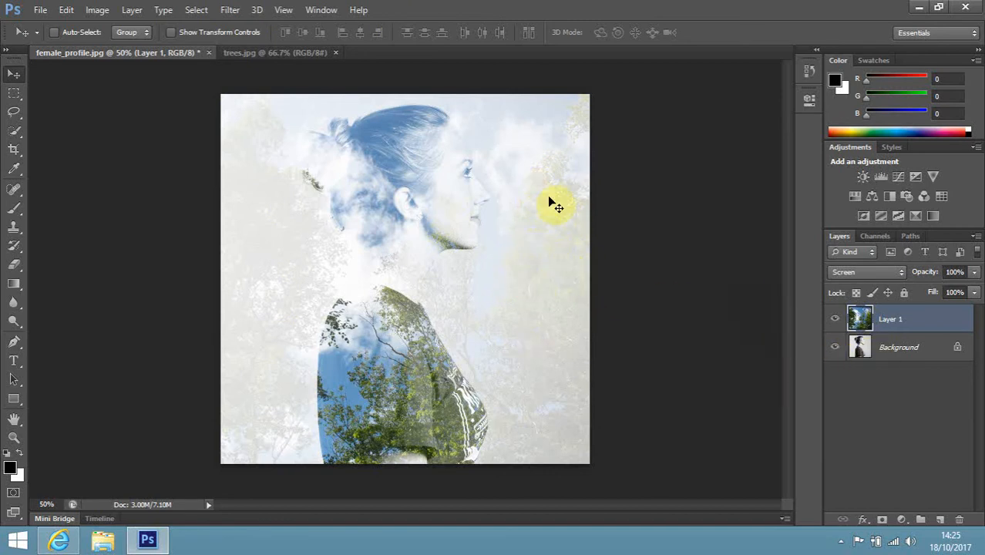
Step: Apply a Levels adjustment to the Background portrait layer, lowering the white input level to about 198
left_click(909, 346)
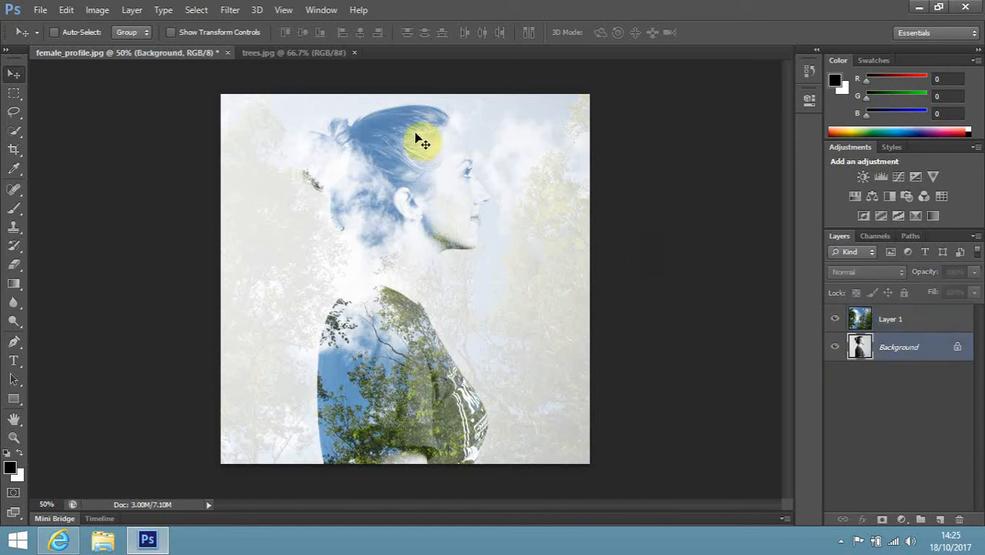
left_click(97, 10)
mouse_move(123, 44)
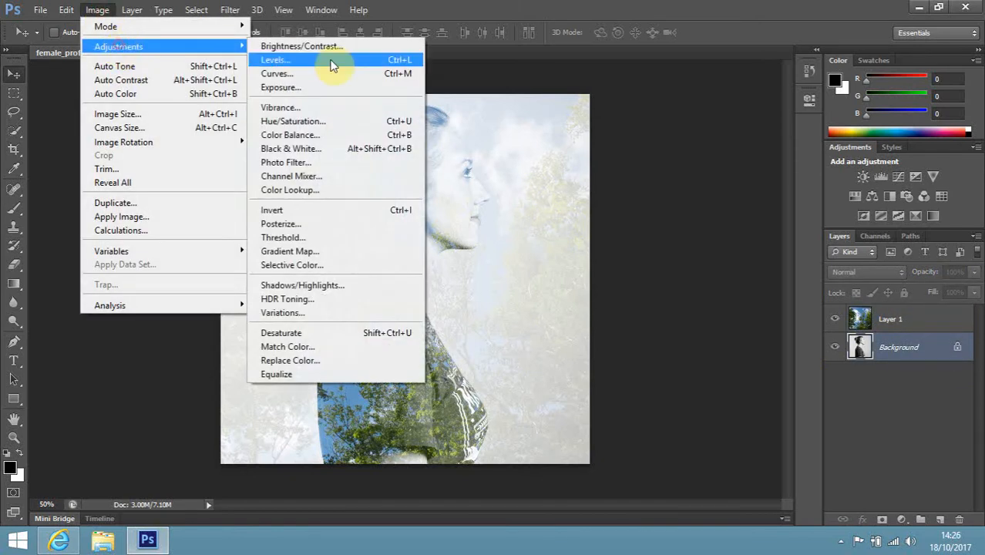
left_click(347, 58)
left_click_drag(550, 89, 746, 77)
left_click_drag(760, 245, 735, 247)
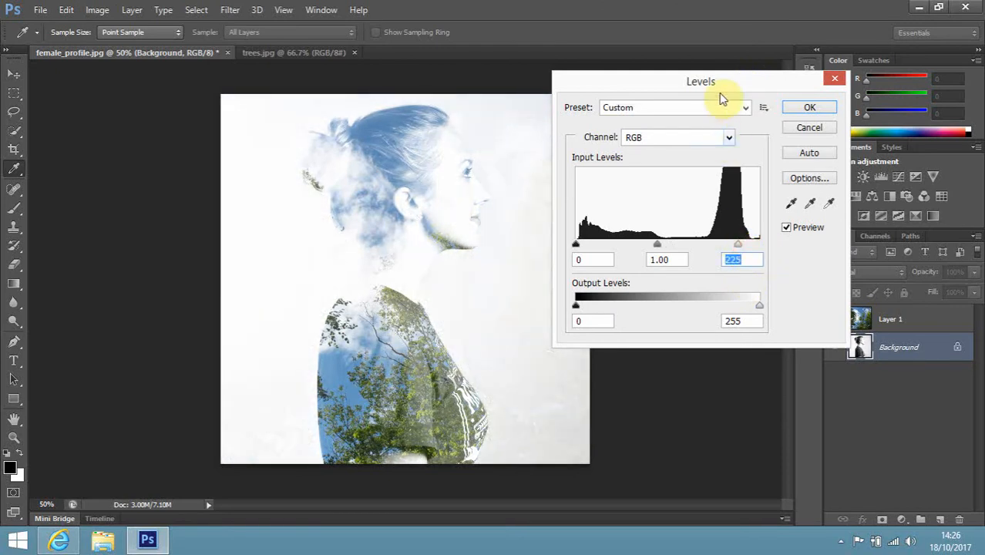
left_click_drag(732, 80, 862, 70)
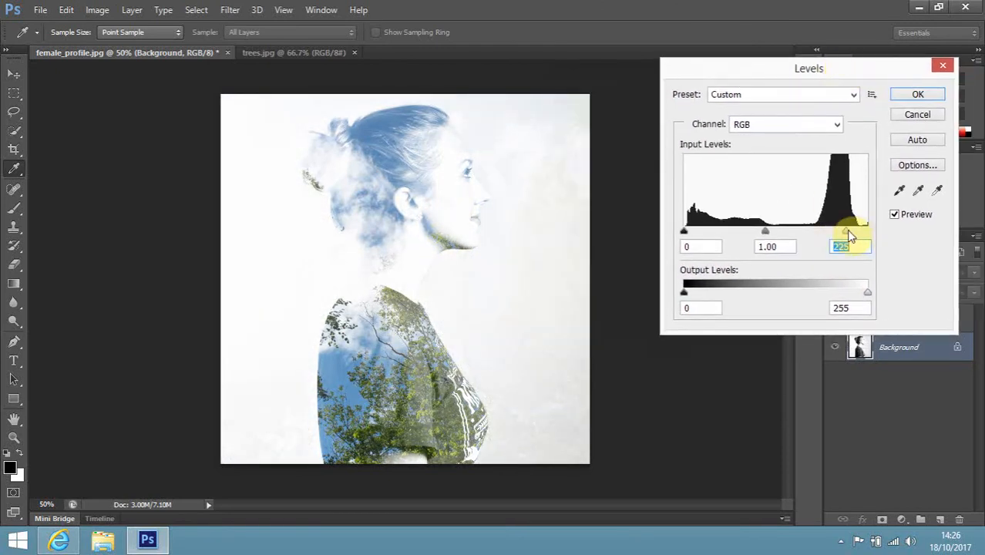
left_click_drag(839, 230, 829, 233)
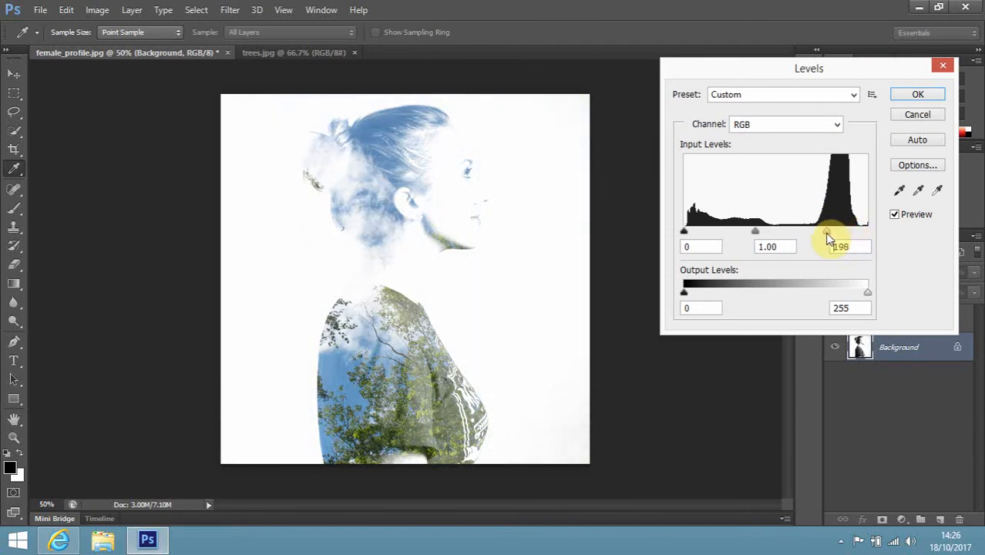
left_click(829, 233)
left_click(920, 94)
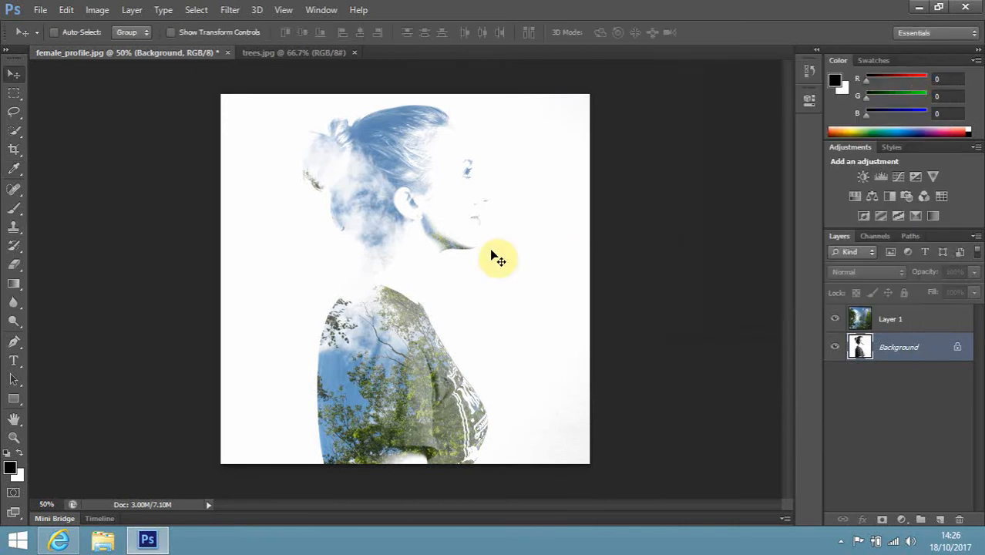
Step: Shift the trees layer sideways so foliage fills the woman's head and shirt, and merge it with the Background layer
left_click(908, 324)
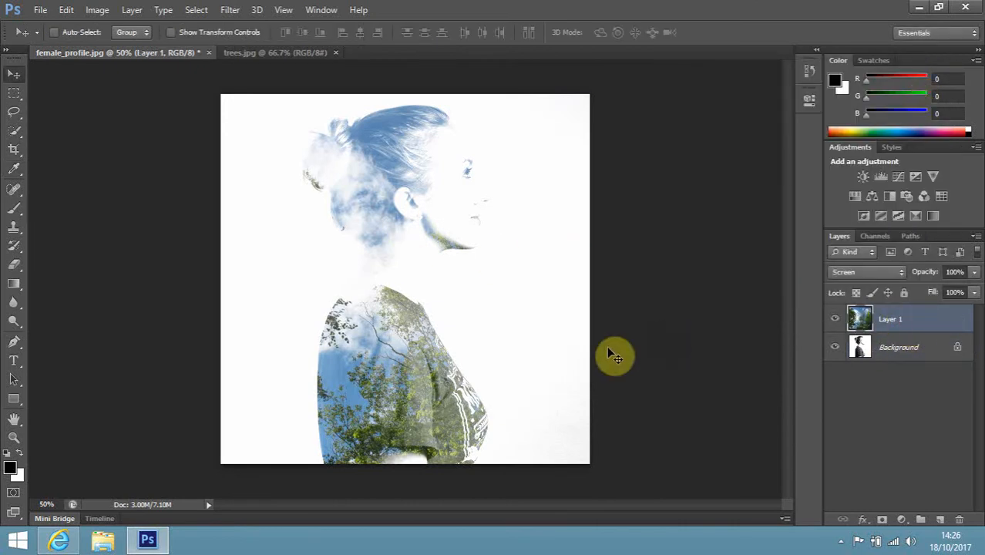
left_click_drag(385, 343, 537, 352)
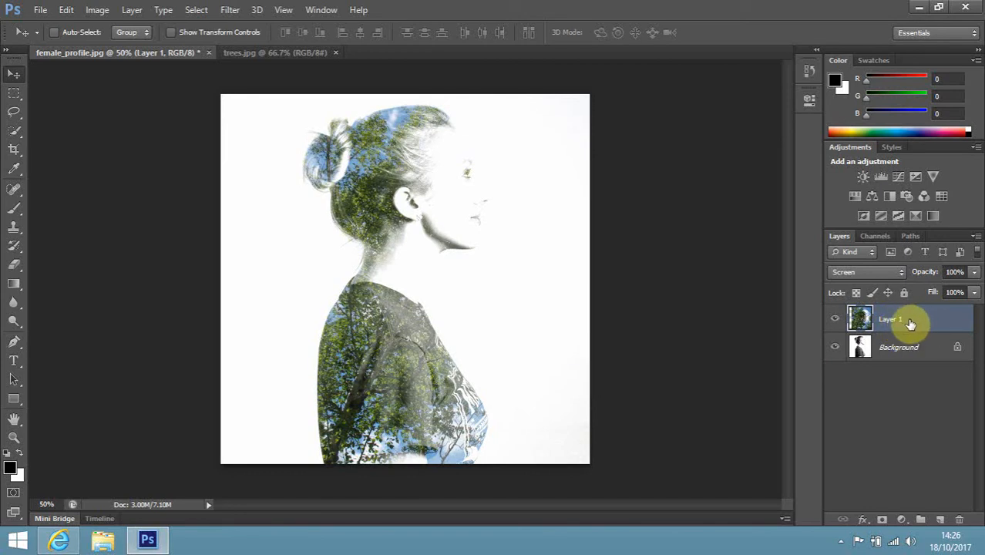
left_click(893, 349, "shift")
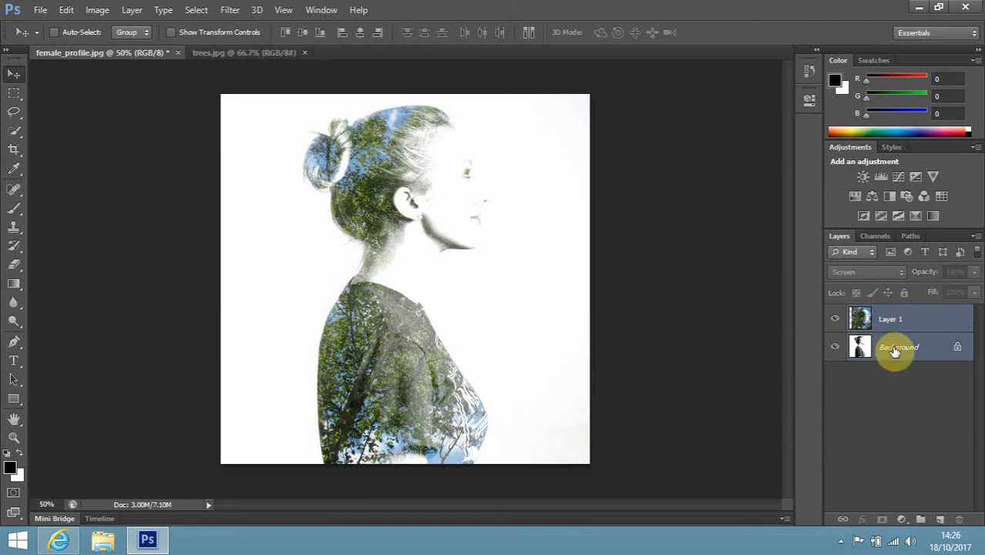
right_click(894, 350)
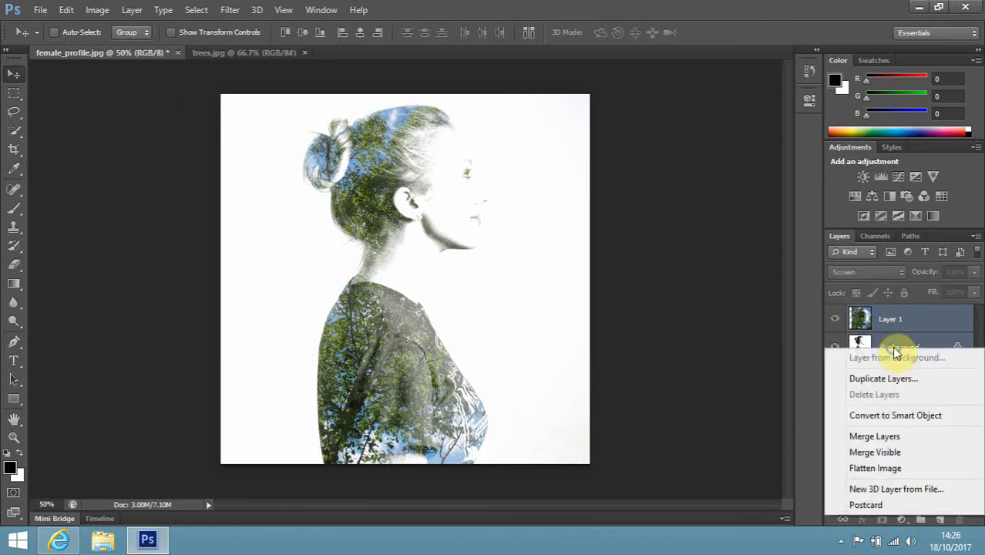
left_click(875, 436)
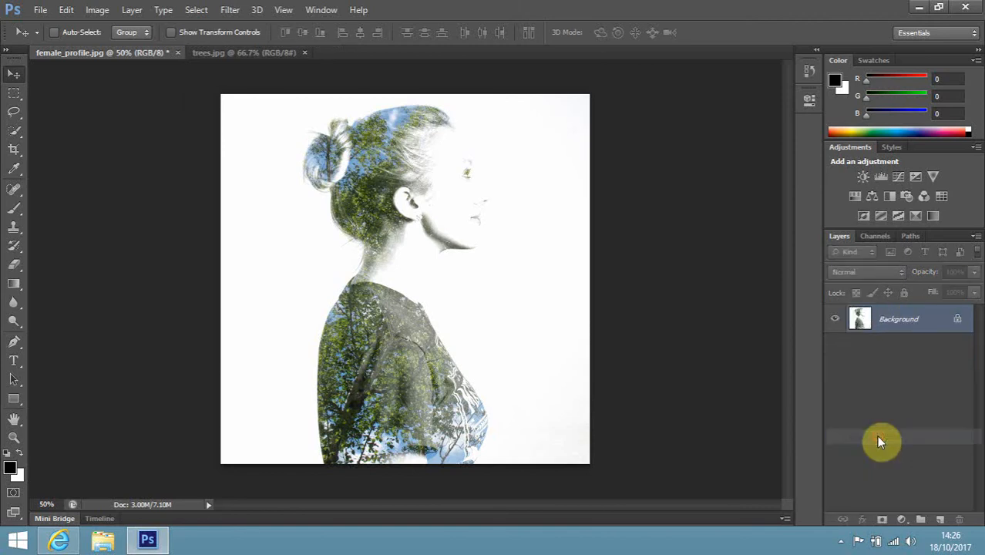
Step: Turn the merged image black and white with Hue/Saturation by setting Saturation to -100
left_click(97, 10)
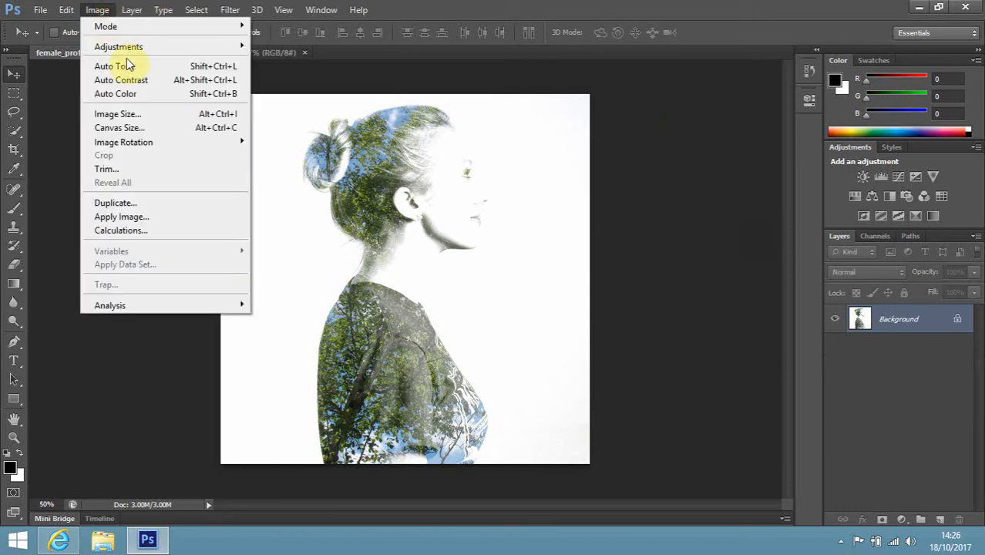
mouse_move(131, 46)
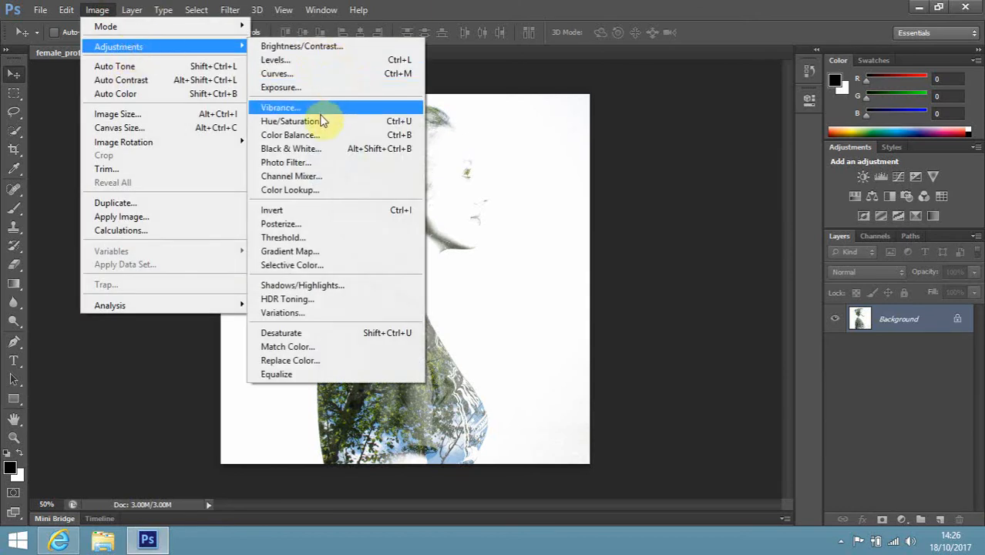
left_click(323, 121)
left_click_drag(533, 98, 809, 99)
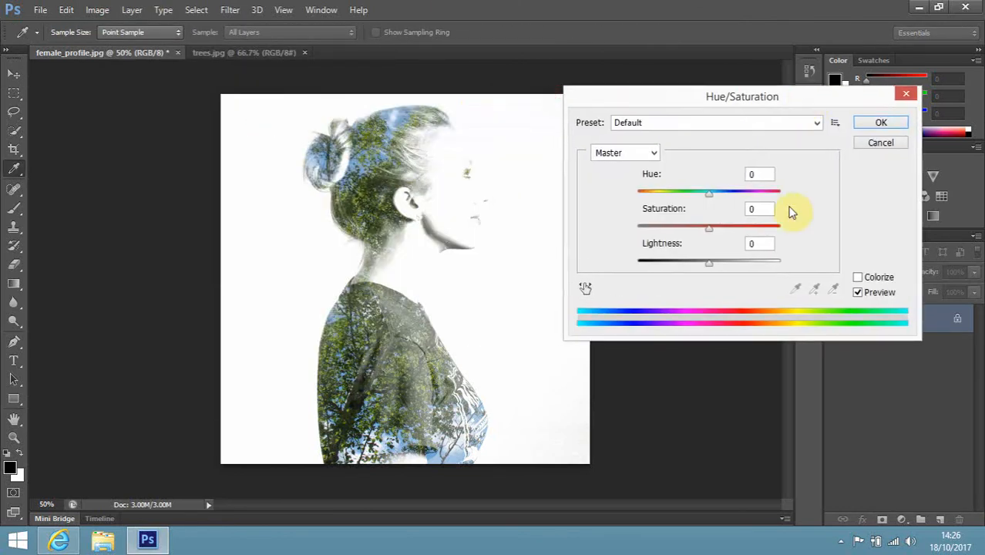
left_click_drag(709, 226, 548, 253)
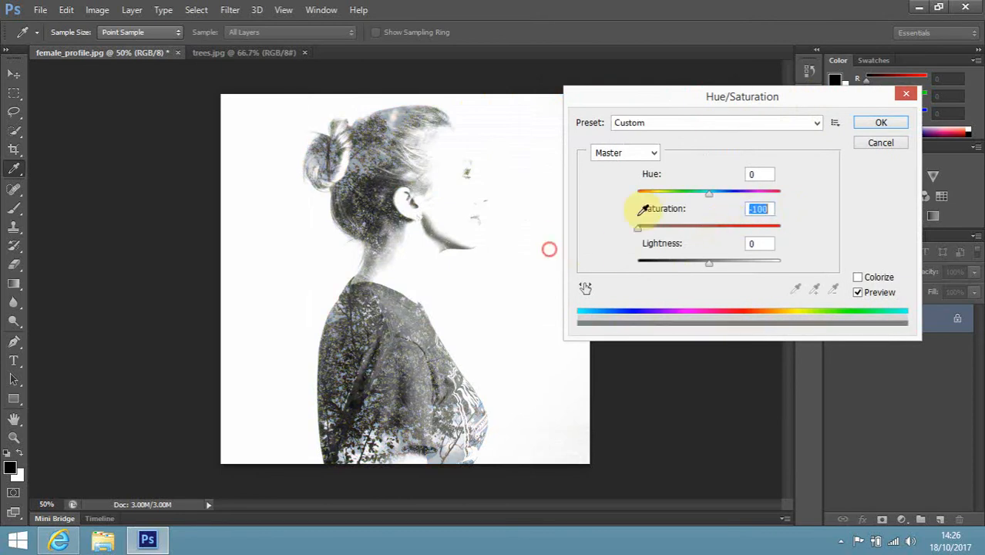
left_click(902, 123)
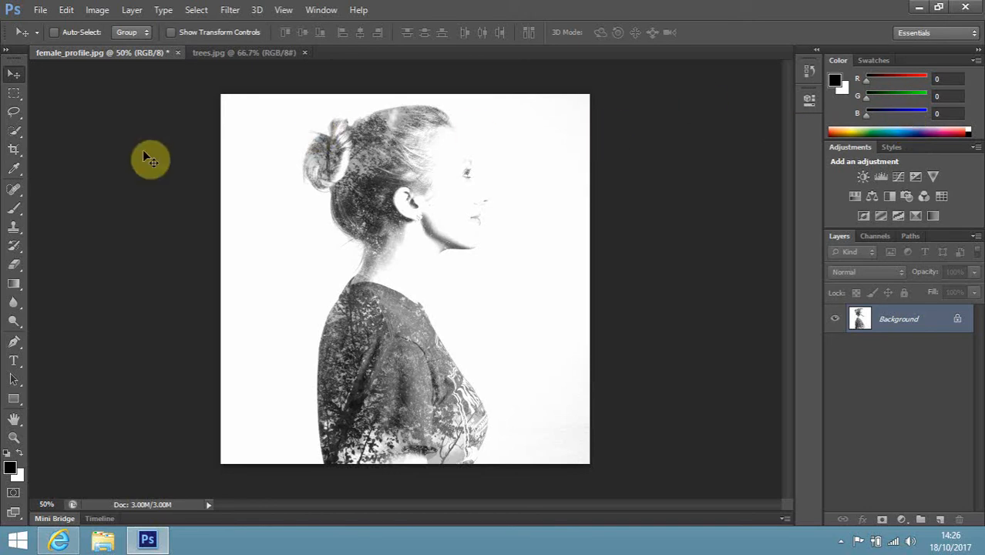
Step: Step back through all the double exposure edits to the original portrait without the trees layer
key("ctrl+alt+z")
key("ctrl+alt+z")
key("ctrl+alt+z")
key("ctrl+alt+z")
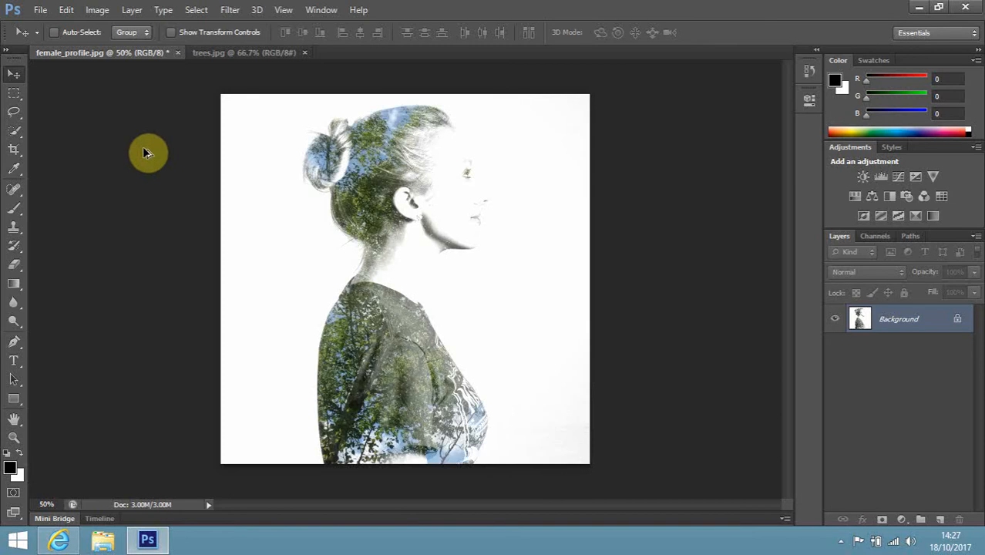
key("ctrl+alt+z")
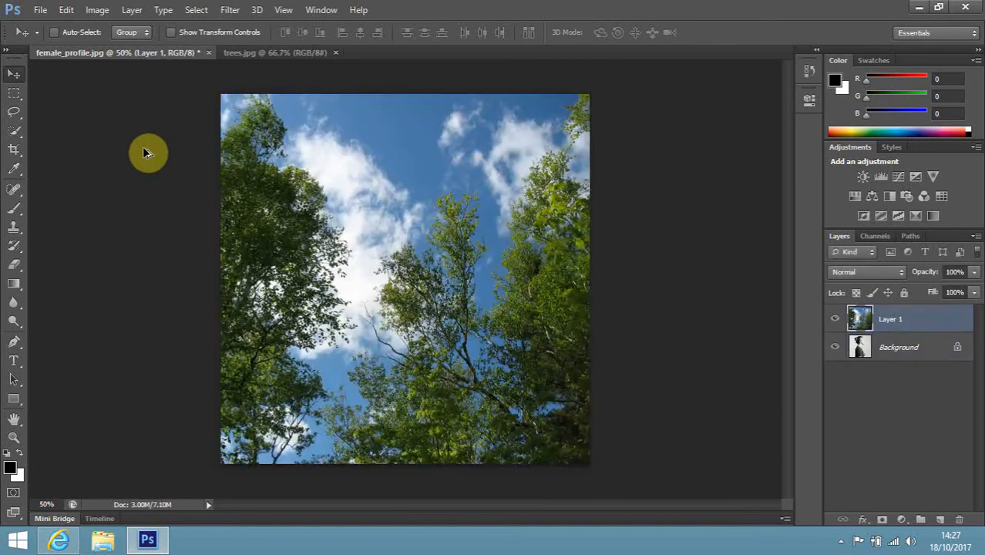
key("ctrl+alt+z")
key("ctrl+alt+z")
key("ctrl+alt+z")
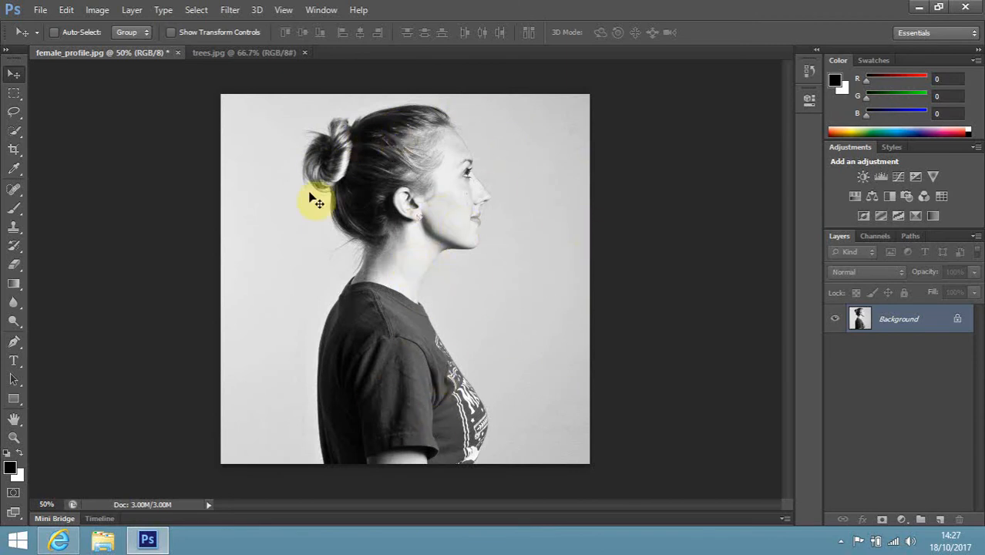
Step: Select the woman's hair, face, neck and shirt with the Quick Selection tool, extending the selection to the edges of the forehead and nose
left_click(14, 132)
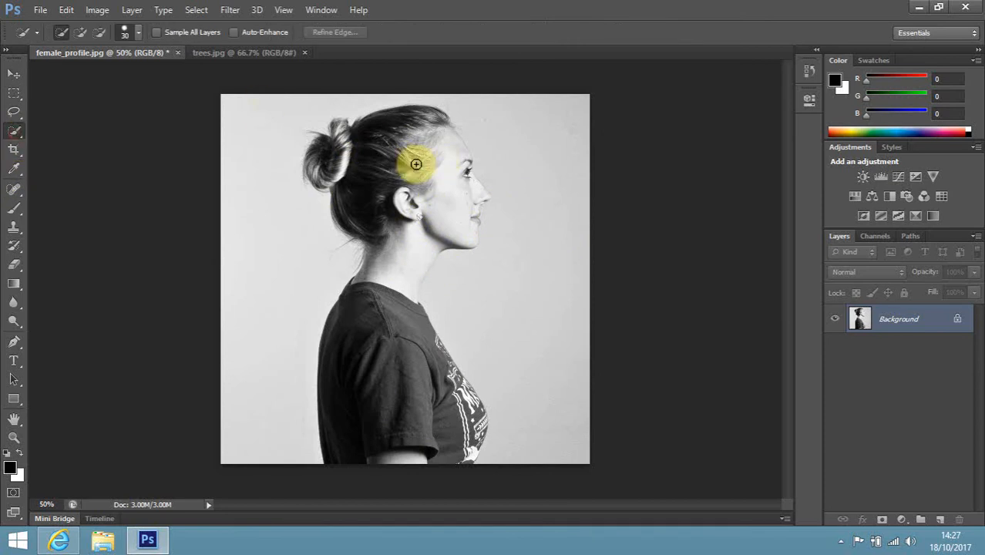
mouse_move(405, 420)
left_mouse_down()
mouse_move(388, 392)
mouse_move(384, 316)
mouse_move(425, 165)
mouse_move(442, 155)
mouse_move(463, 177)
mouse_move(435, 132)
mouse_move(403, 131)
mouse_move(413, 123)
mouse_move(328, 157)
mouse_move(339, 133)
mouse_move(401, 174)
mouse_move(451, 173)
left_mouse_up()
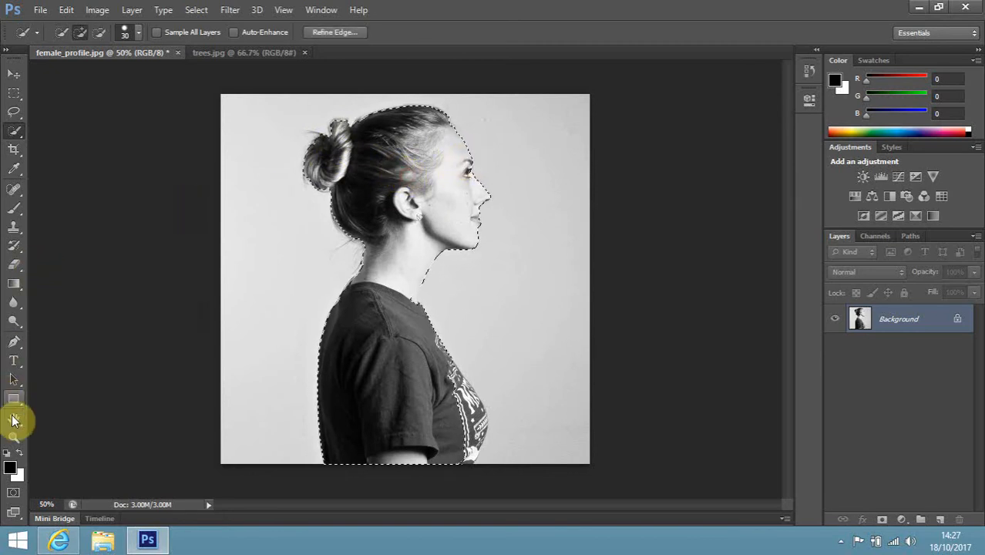
left_click(13, 438)
left_click(470, 201)
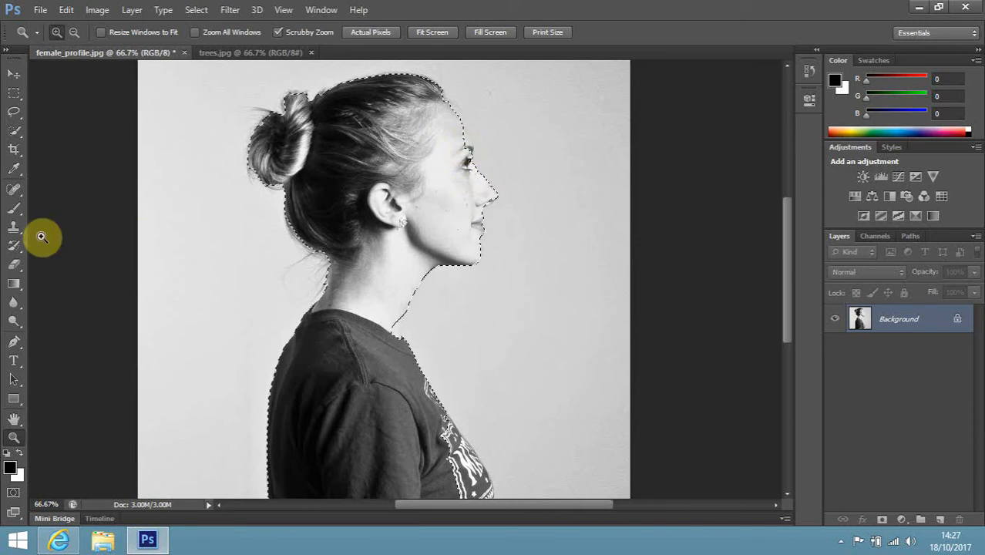
left_click(16, 134)
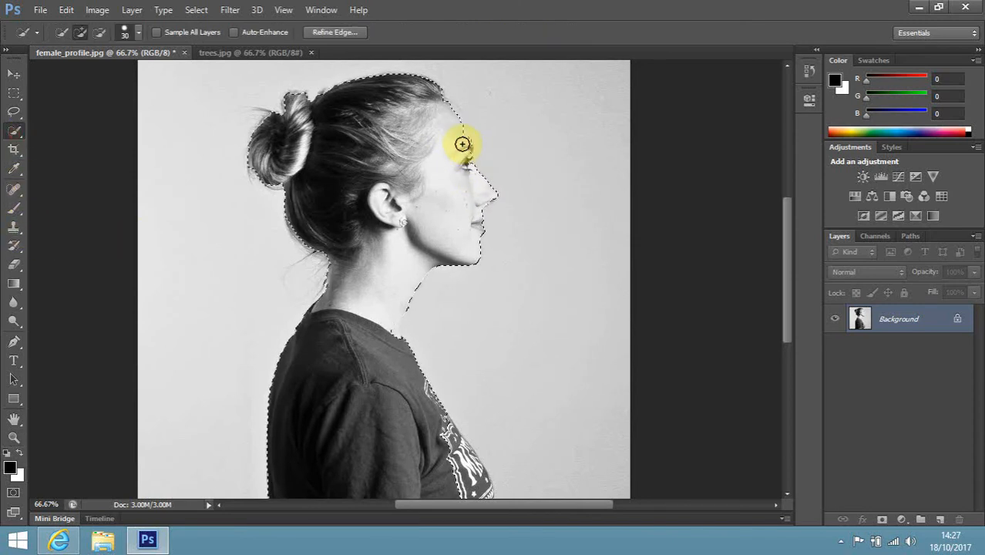
left_click(13, 439)
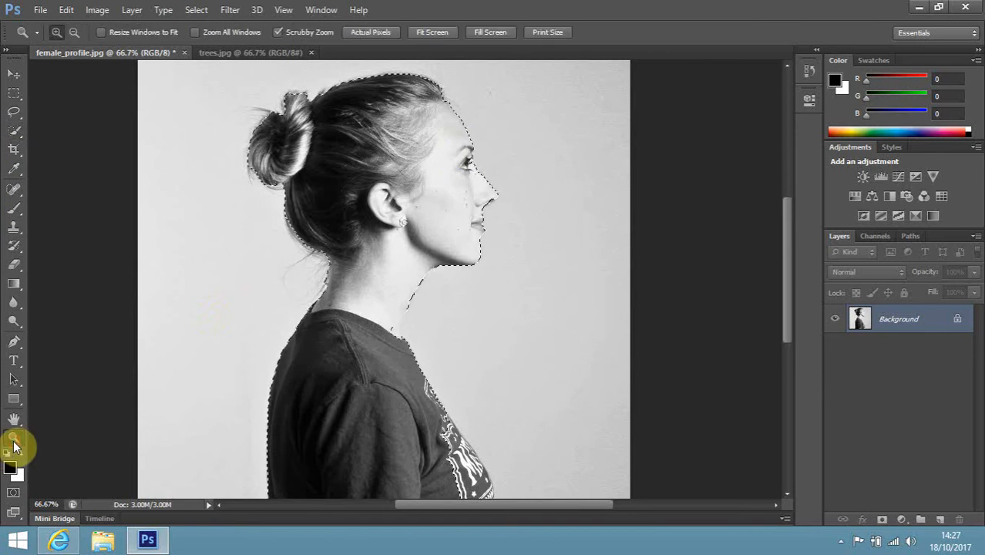
left_click(459, 155)
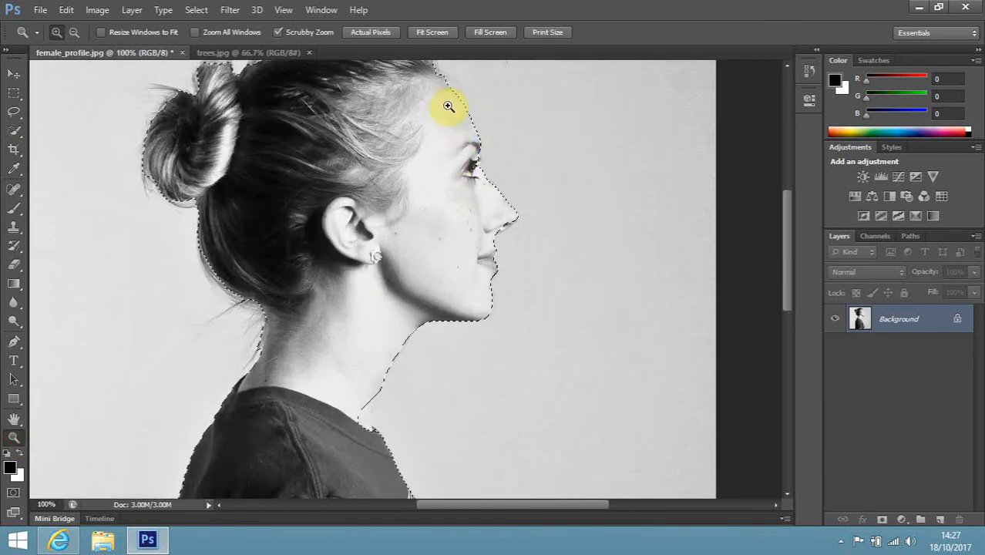
left_click_drag(790, 236, 786, 224)
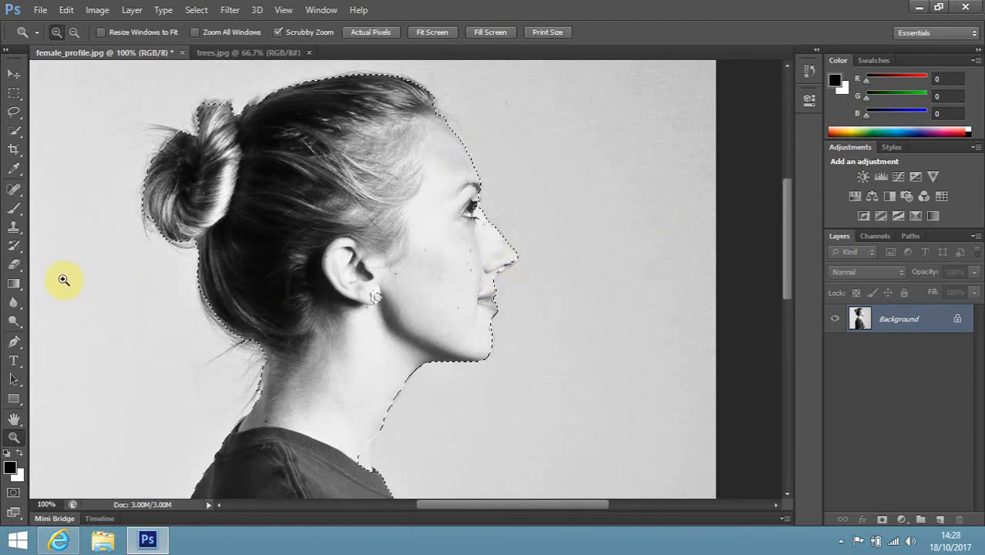
left_click(14, 264)
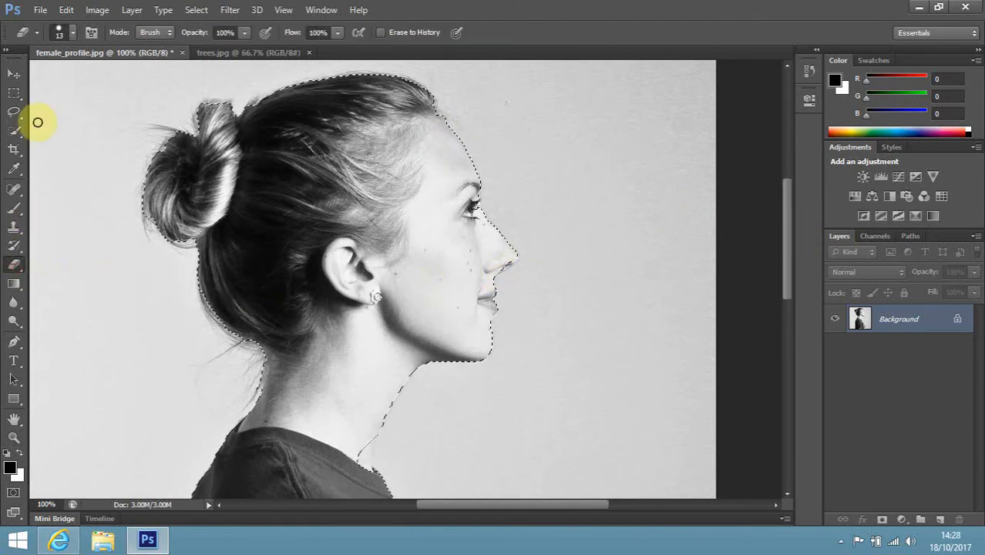
left_click(14, 131)
left_click(502, 258)
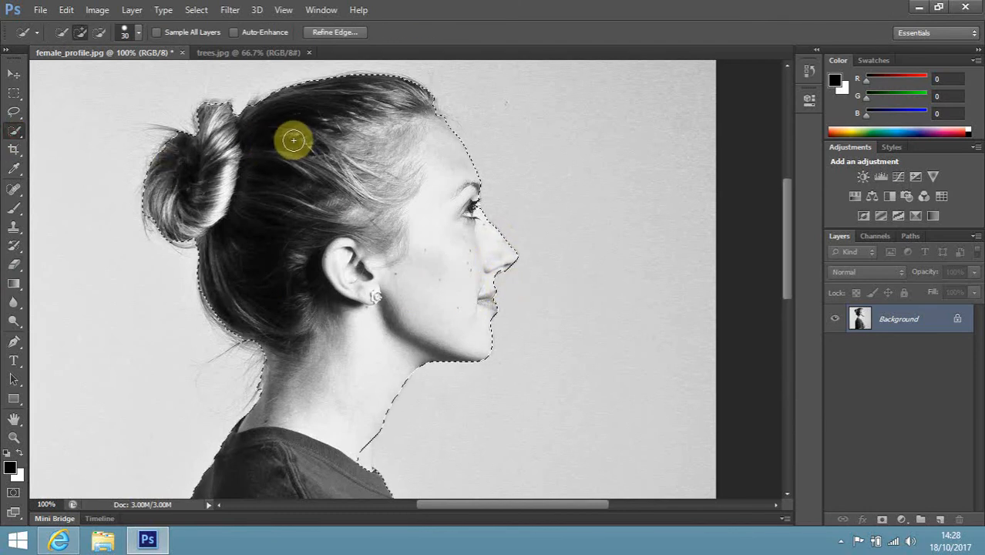
Step: Refine the selection edge around the bun, loose hairs and hairline using Refine Edge with a brush size of 53, output to Selection
left_click(333, 32)
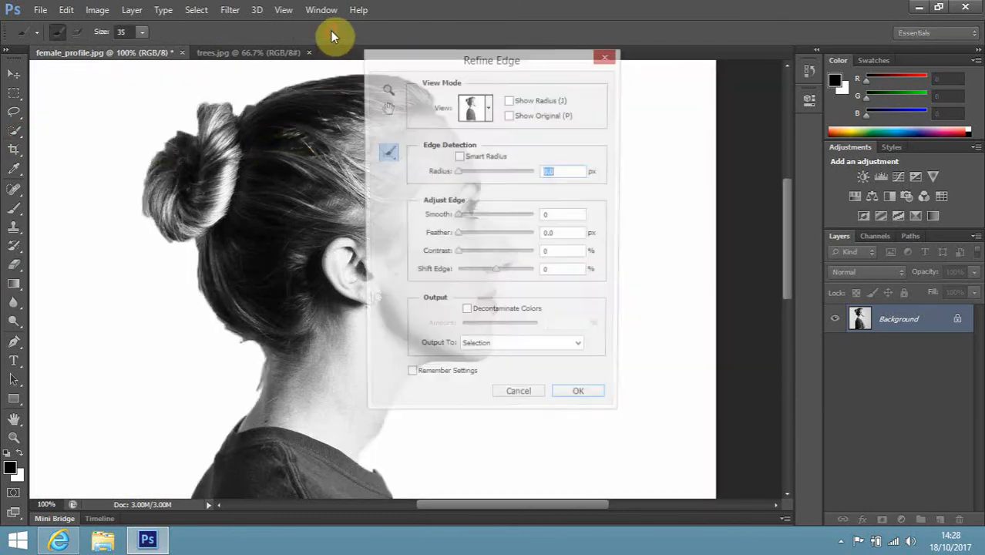
left_click_drag(426, 67, 688, 56)
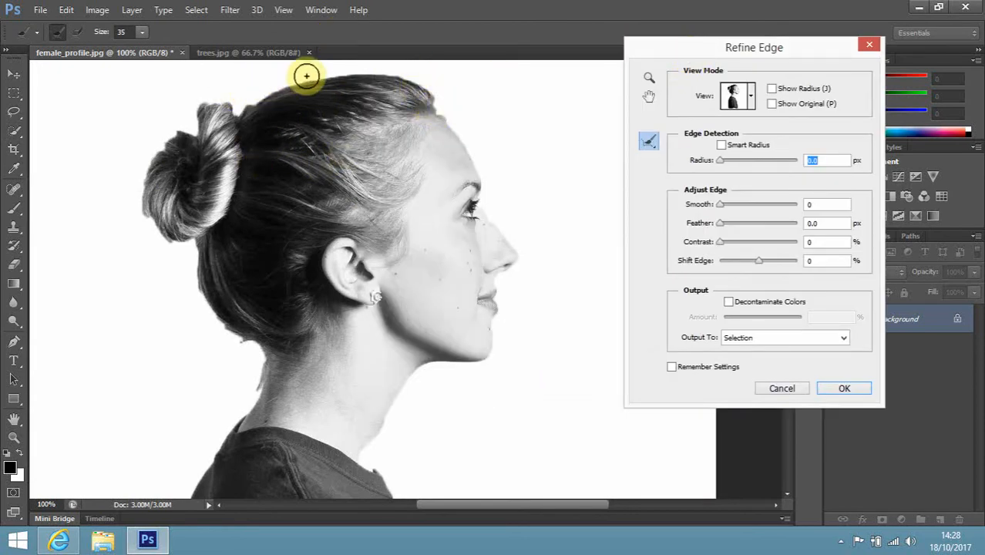
left_click(142, 31)
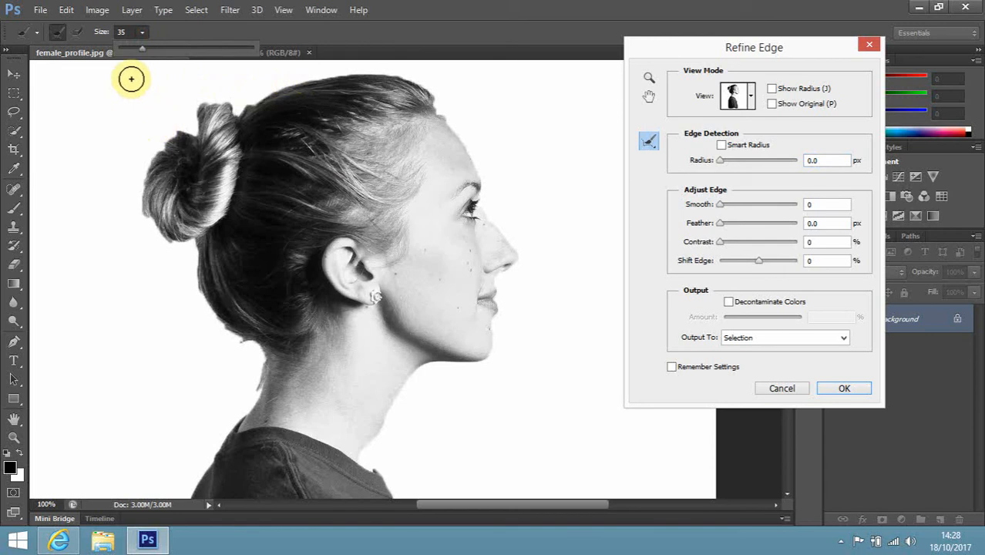
mouse_move(150, 53)
left_mouse_down()
mouse_move(154, 103)
mouse_move(195, 29)
left_mouse_up()
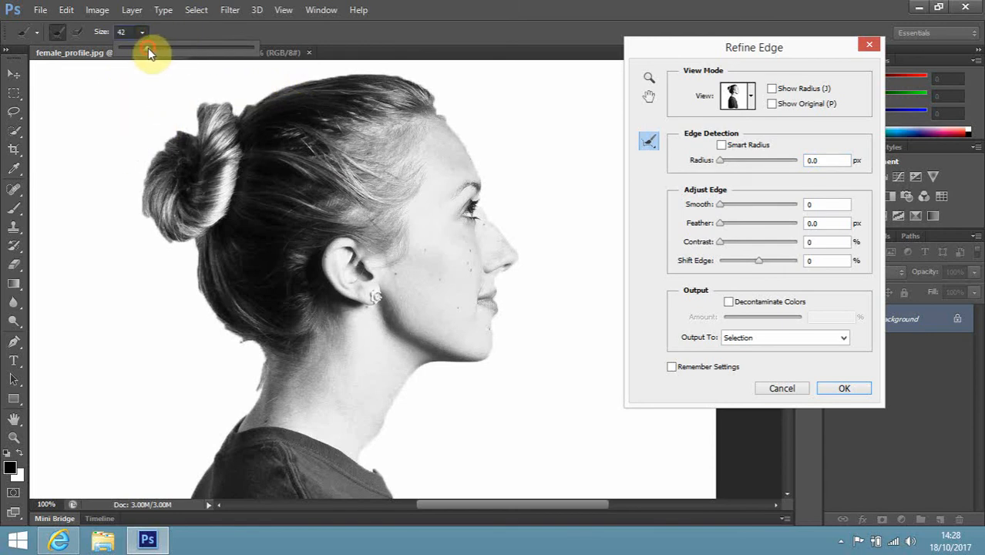
left_click_drag(154, 53, 156, 54)
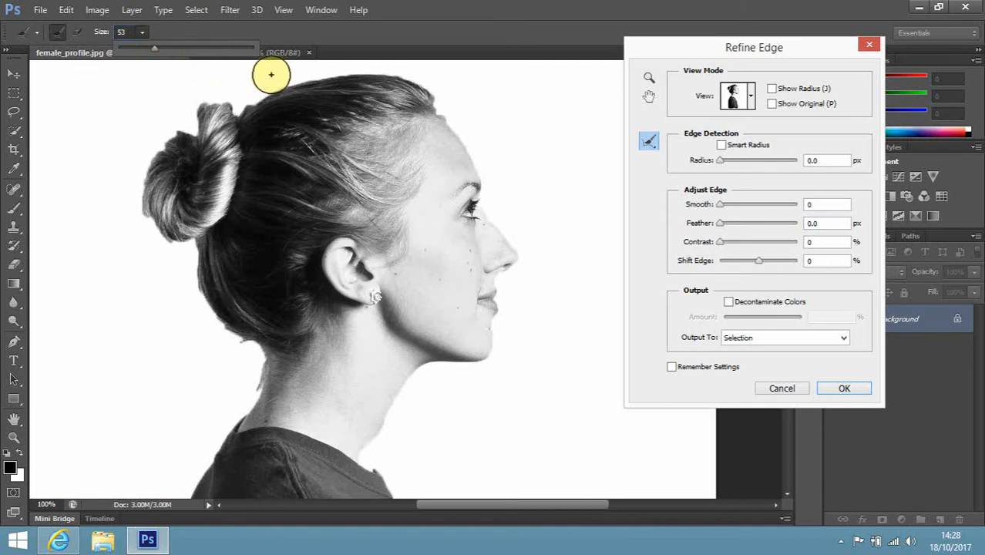
mouse_move(268, 78)
left_mouse_down()
mouse_move(235, 97)
mouse_move(185, 101)
mouse_move(187, 113)
mouse_move(134, 157)
mouse_move(128, 178)
mouse_move(145, 227)
mouse_move(191, 260)
mouse_move(198, 304)
mouse_move(253, 359)
mouse_move(226, 393)
mouse_move(242, 396)
mouse_move(218, 419)
left_mouse_up()
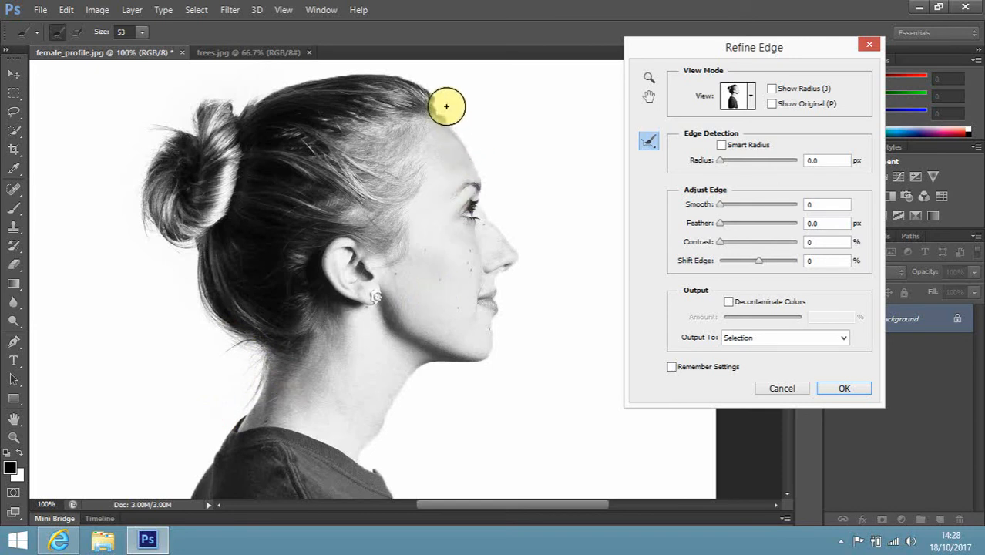
left_click_drag(446, 107, 445, 98)
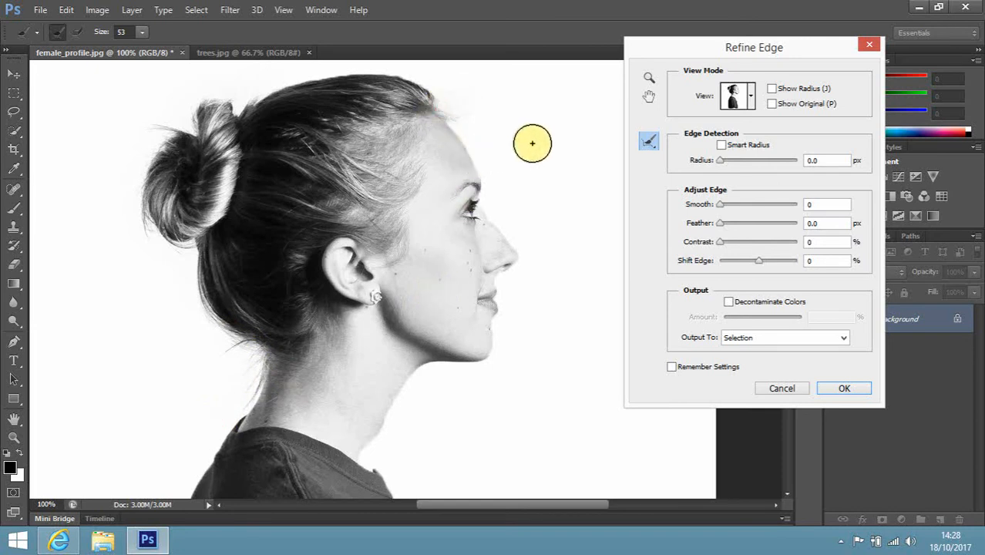
left_click(845, 388)
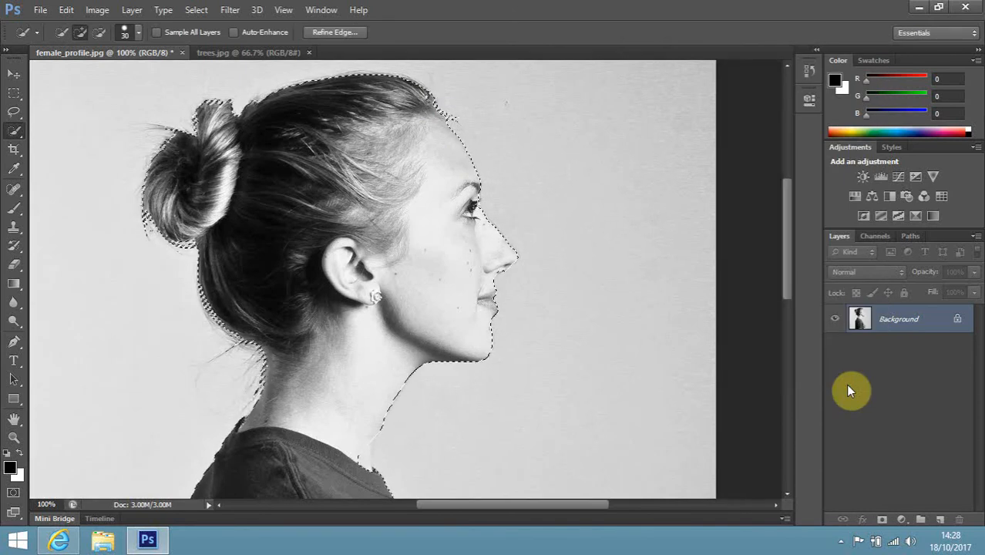
Step: Copy the selected woman onto a new layer and hide the Background layer
key("ctrl+j")
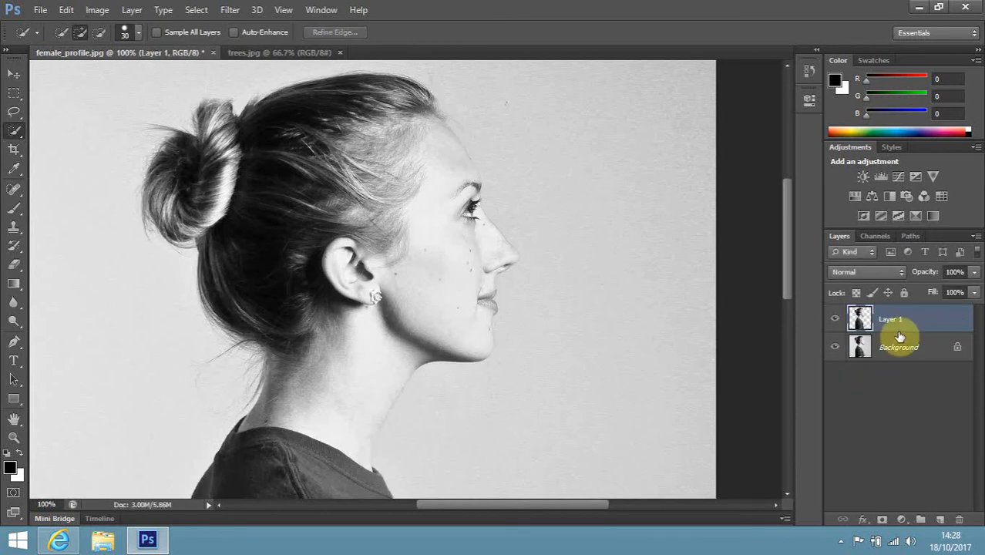
left_click(898, 314)
left_click(835, 349)
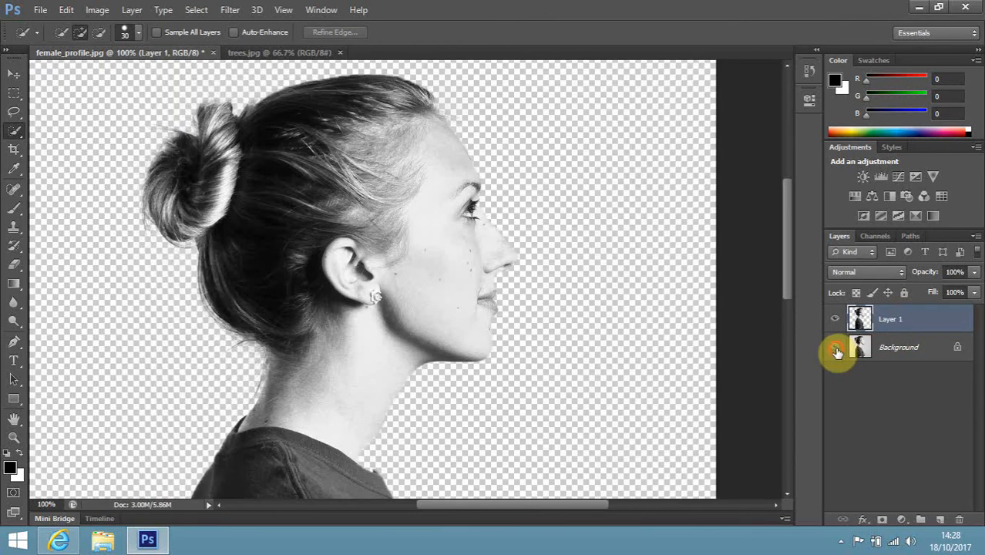
left_click(835, 349)
left_click(835, 349)
left_click(835, 349)
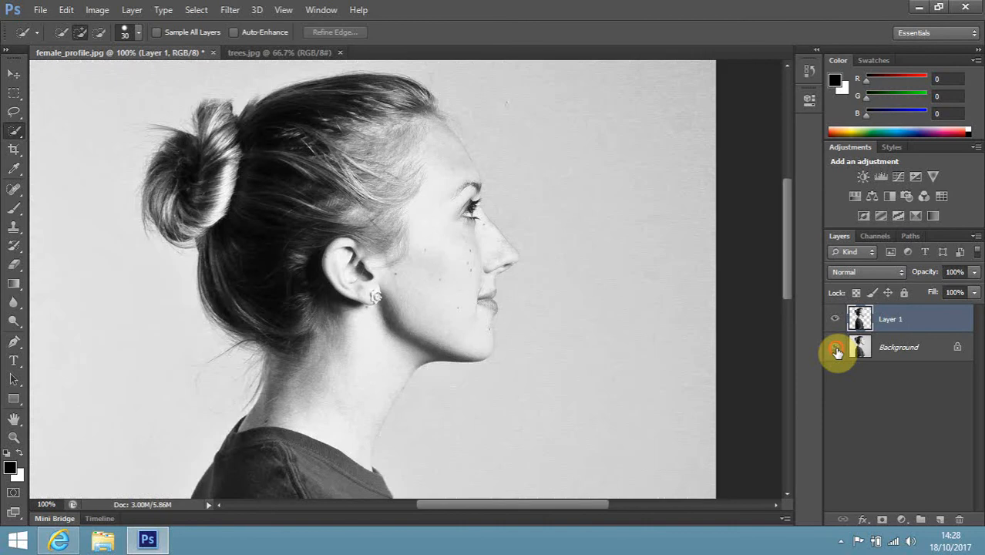
left_click(836, 351)
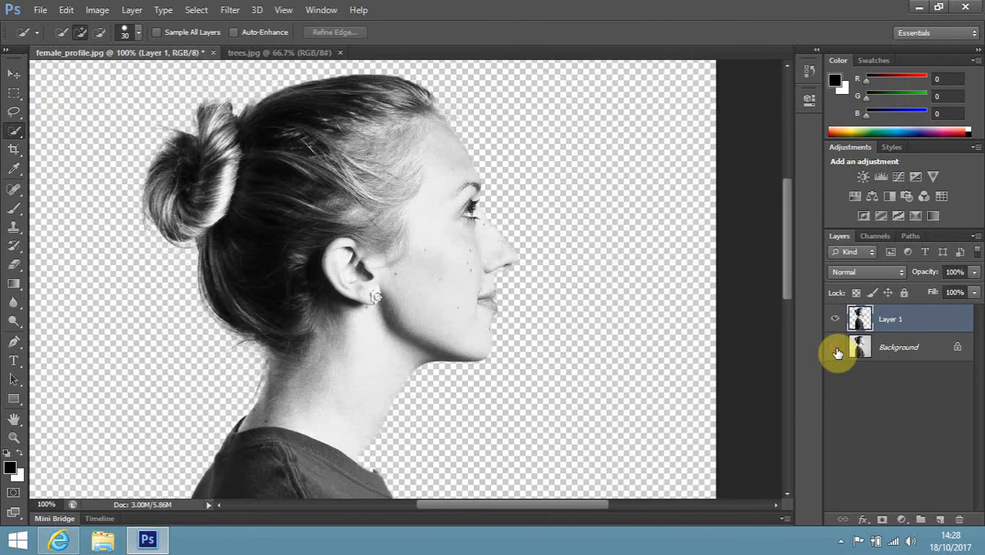
left_click(836, 349)
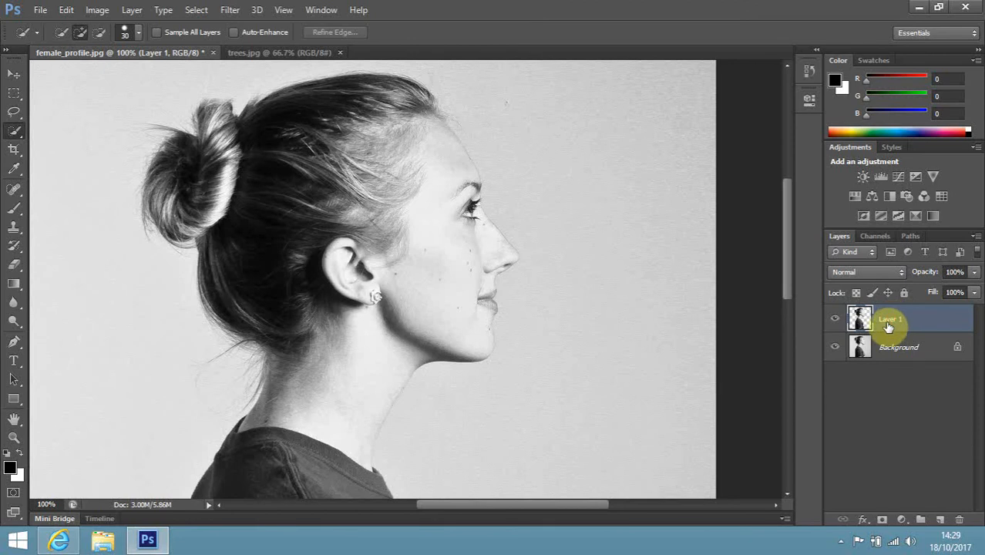
left_click(835, 349)
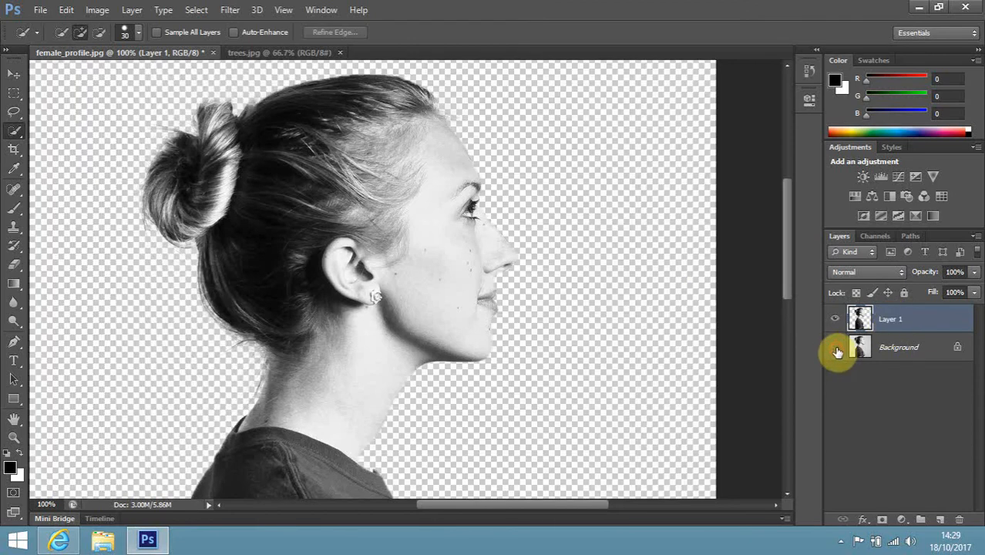
Step: Bring the trees.jpg photo into the female_profile.jpg document as a new layer and position it over the woman's head
left_click(288, 58)
left_click(15, 75)
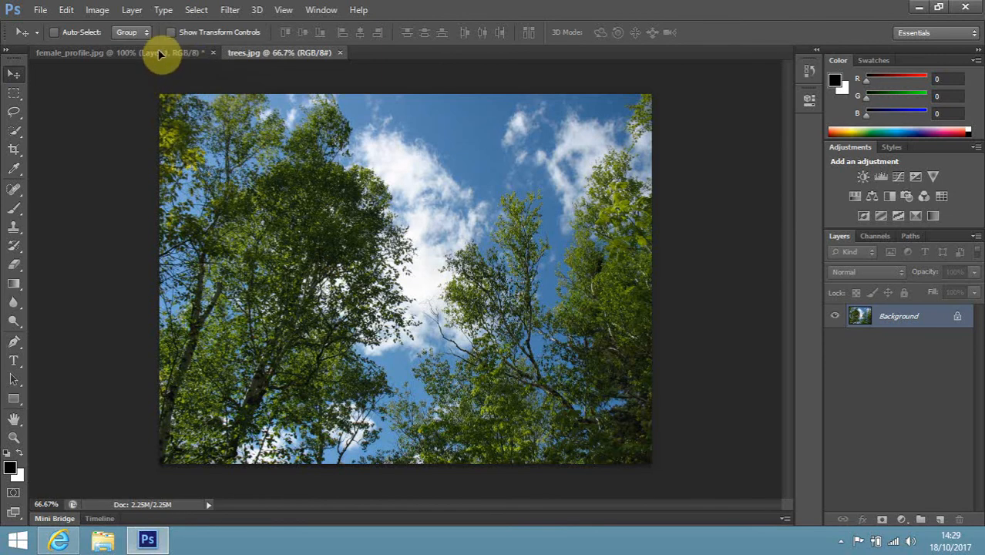
left_click_drag(159, 52, 345, 221)
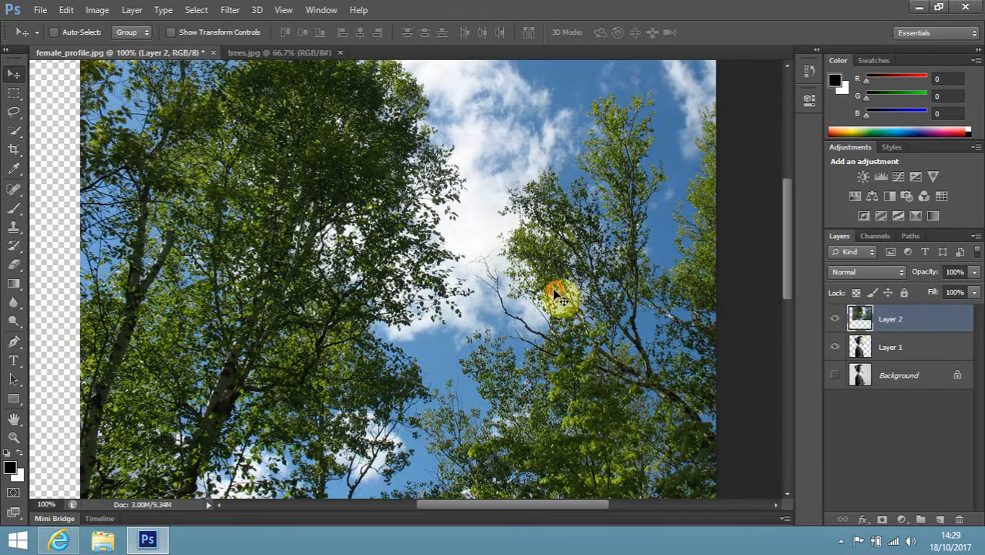
left_click_drag(557, 292, 478, 322)
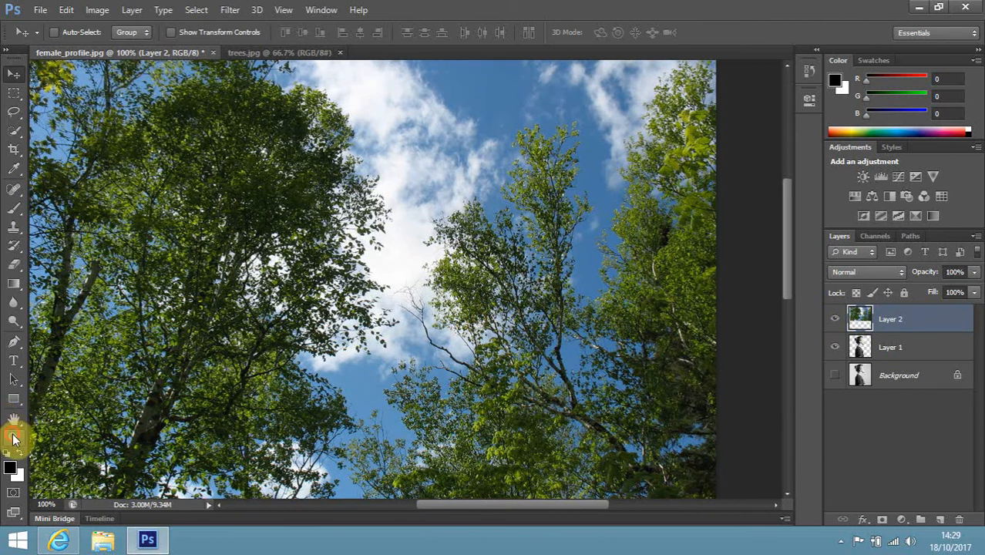
Step: Scale the trees layer up to about 148% so it covers the whole canvas, and apply the transformation
left_click(13, 436)
left_click(323, 362, "alt")
left_click(323, 362, "alt")
left_click(323, 362, "alt")
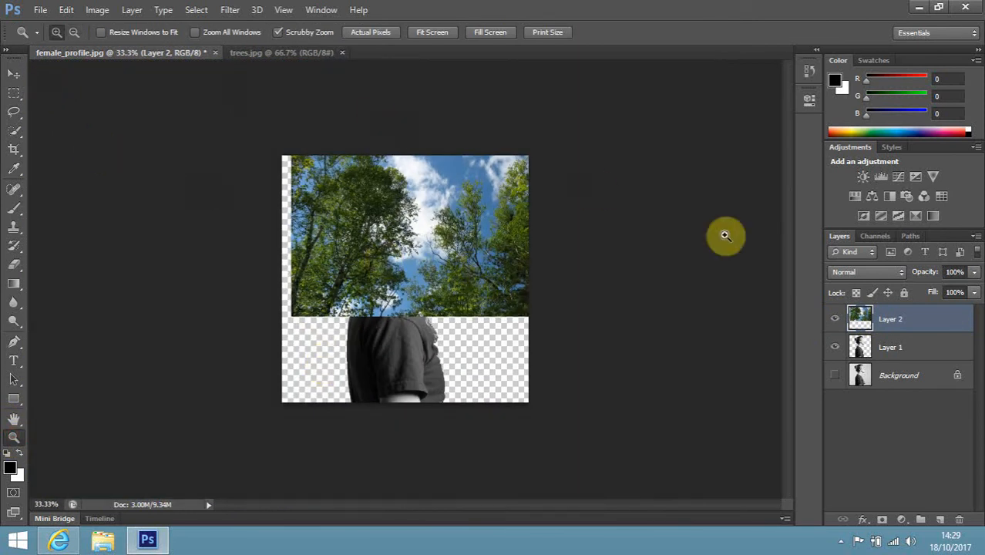
left_click(66, 9)
mouse_move(143, 280)
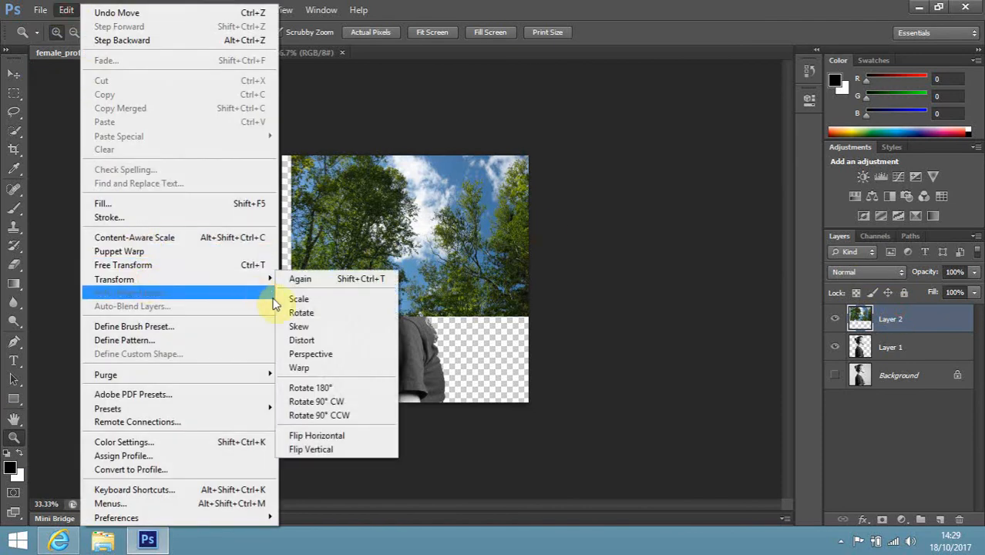
left_click(310, 298)
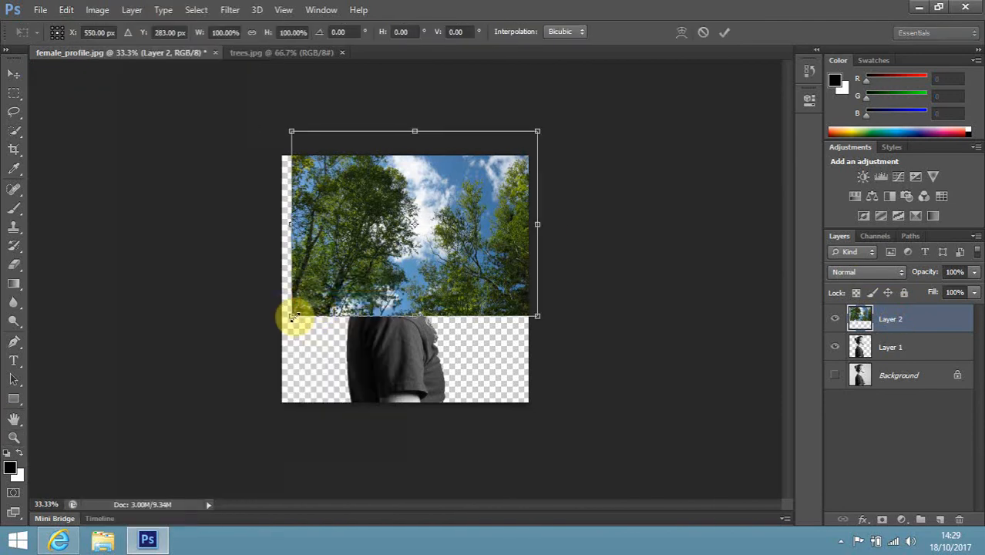
left_click_drag(292, 317, 189, 424)
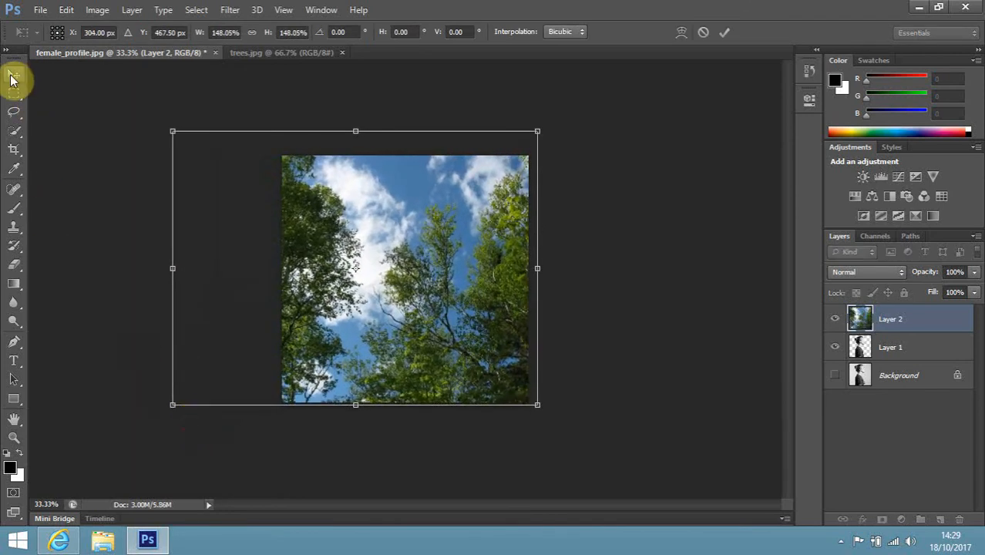
left_click(13, 73)
left_click(440, 214)
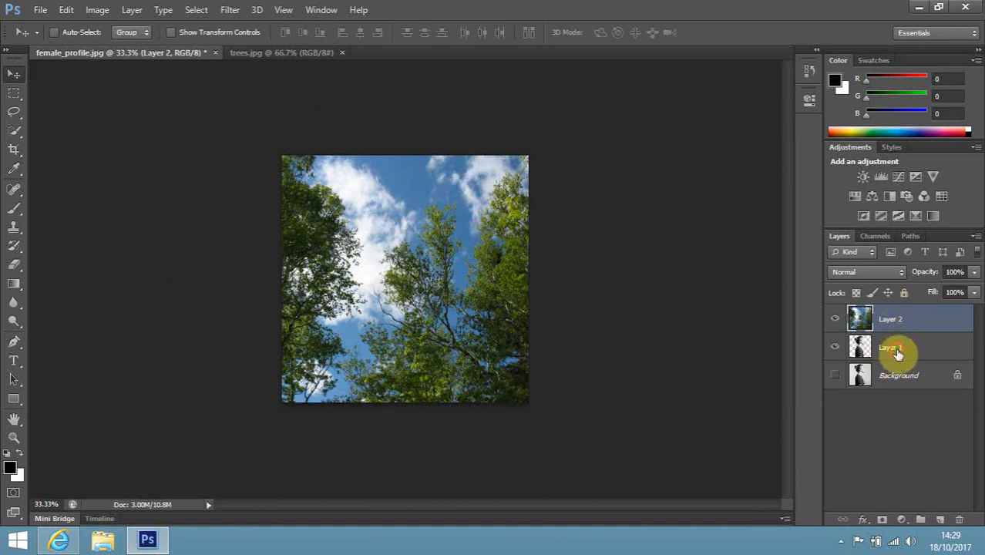
Step: Move the woman's layer above the trees layer in the layer stack
left_click_drag(897, 352, 898, 315)
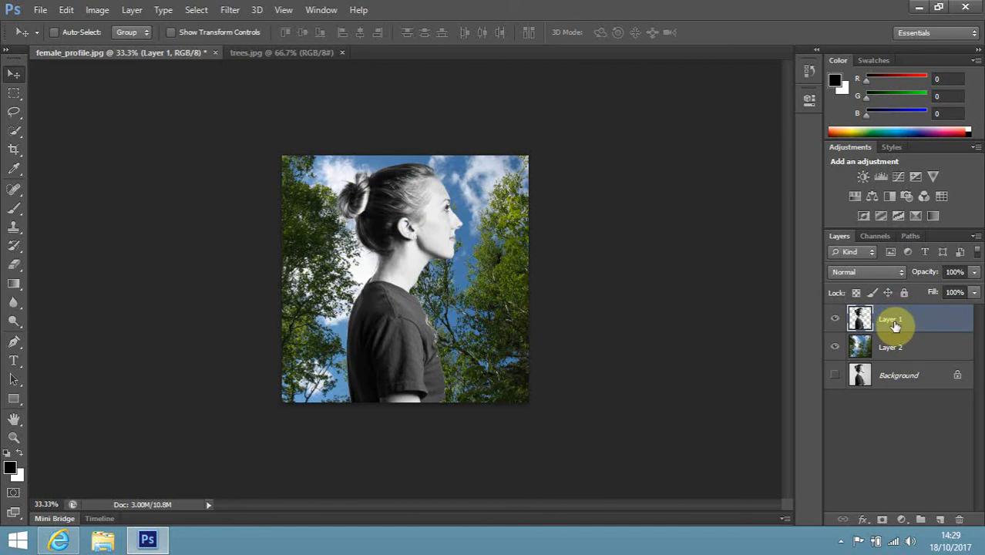
Step: Try the Screen blend mode on the woman's layer directly over the trees and return the layer to Normal
right_click(893, 321)
left_click(660, 84)
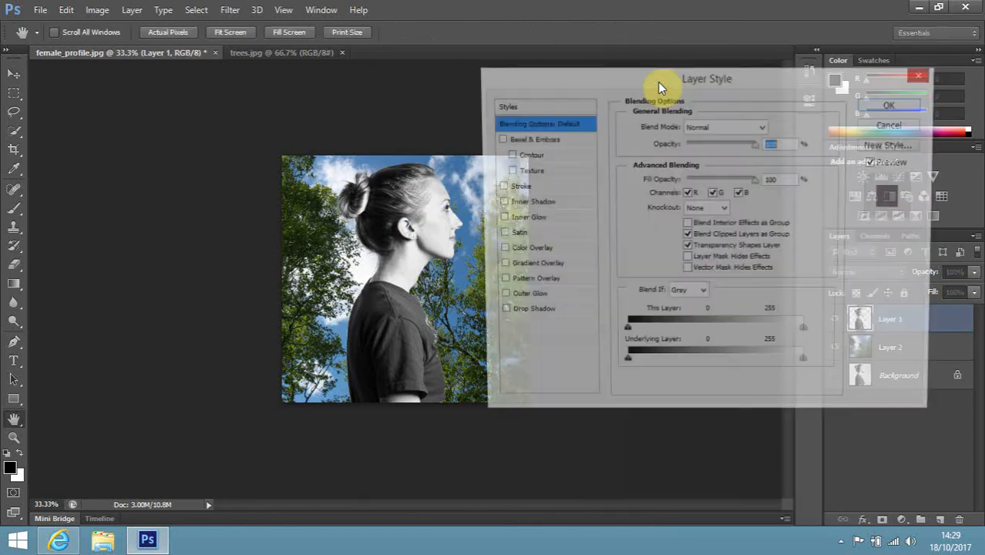
left_click(701, 128)
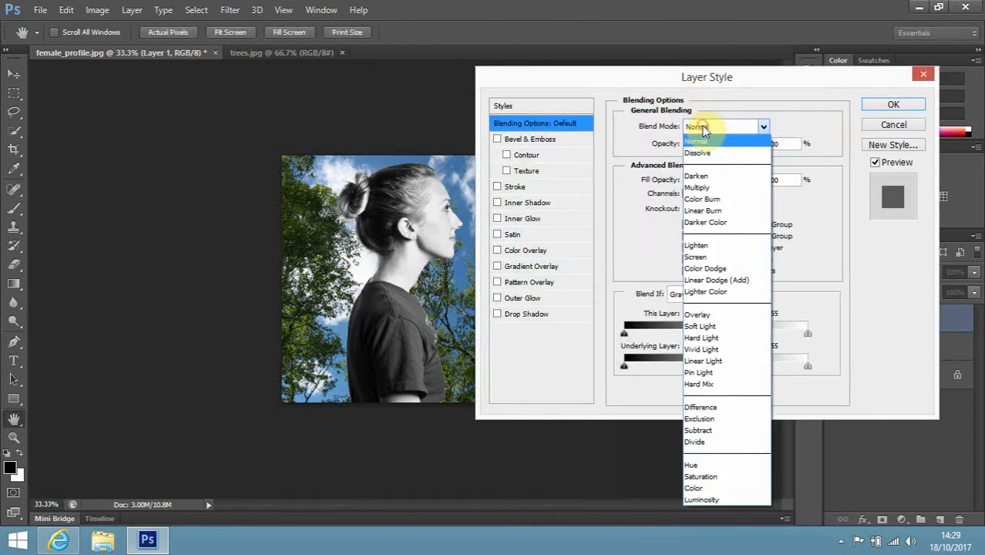
left_click(700, 257)
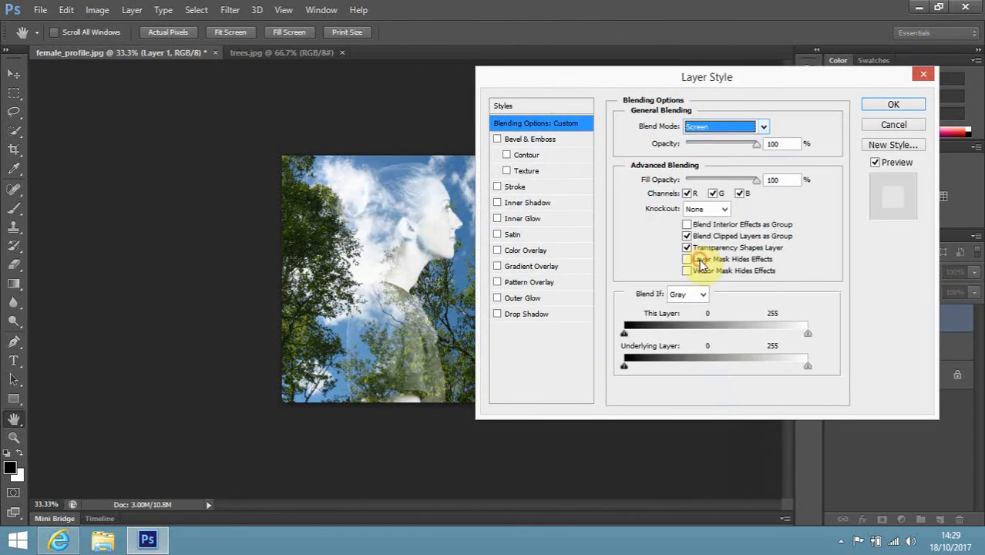
left_click(893, 107)
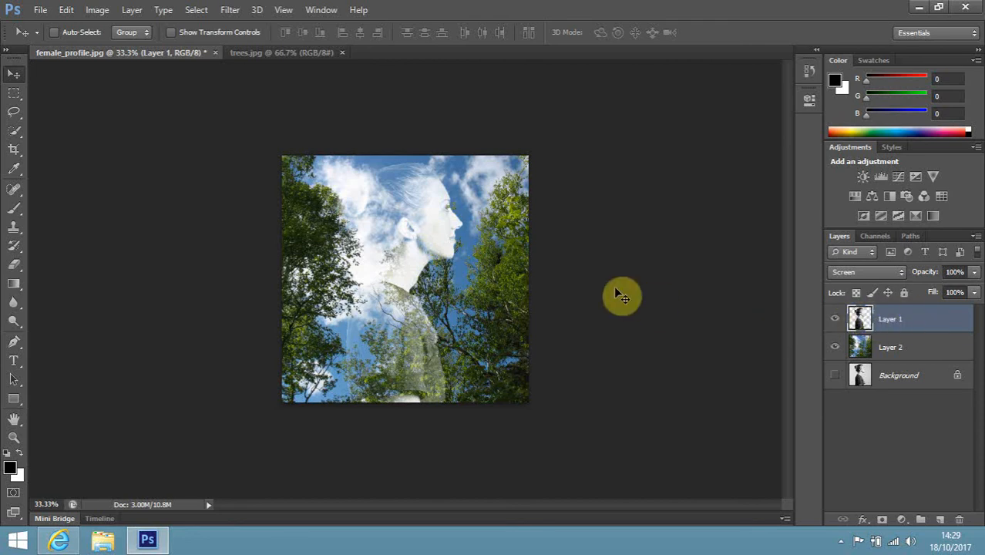
key("shift+alt+n")
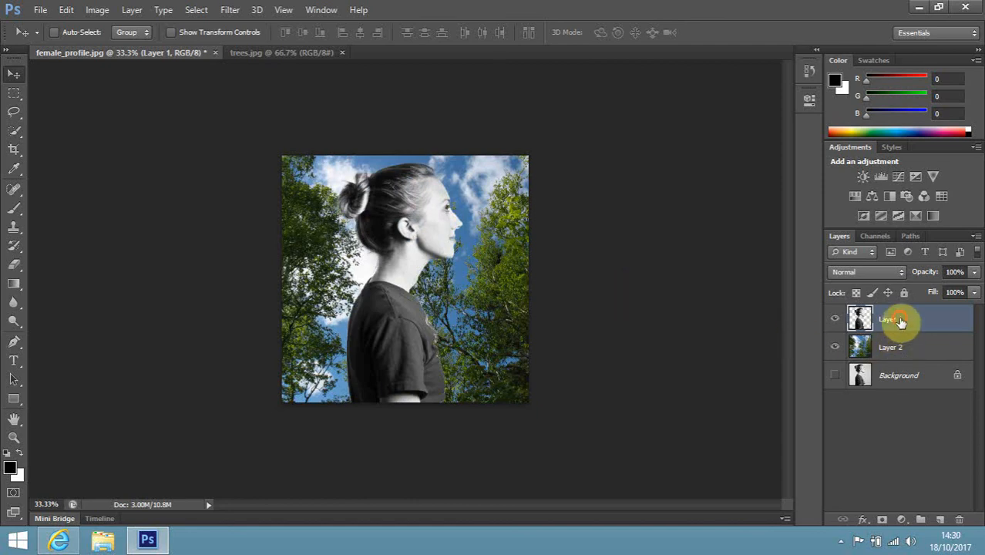
Step: Create a new blank layer above the woman's layer with the default name, Normal mode and 100% opacity
left_click(131, 9)
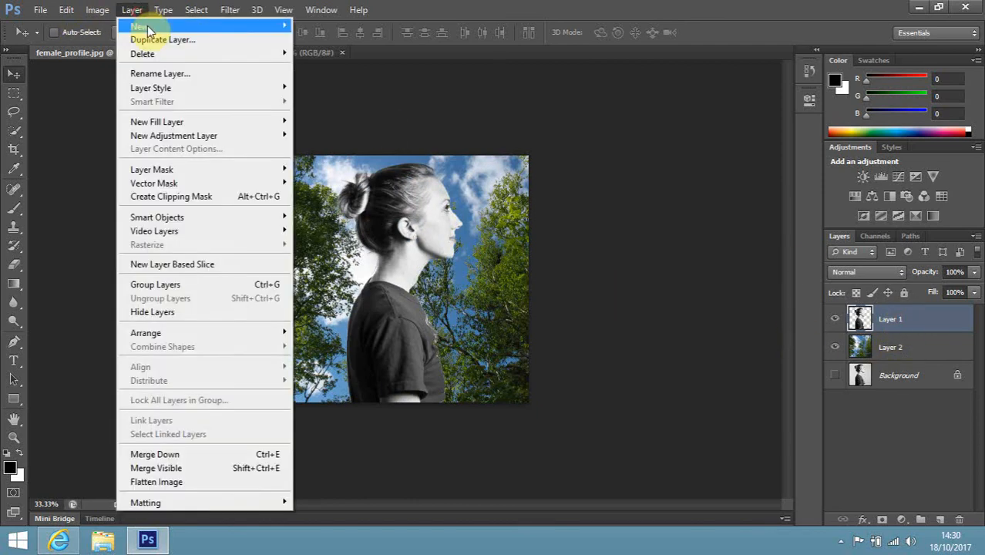
mouse_move(245, 26)
left_click(359, 28)
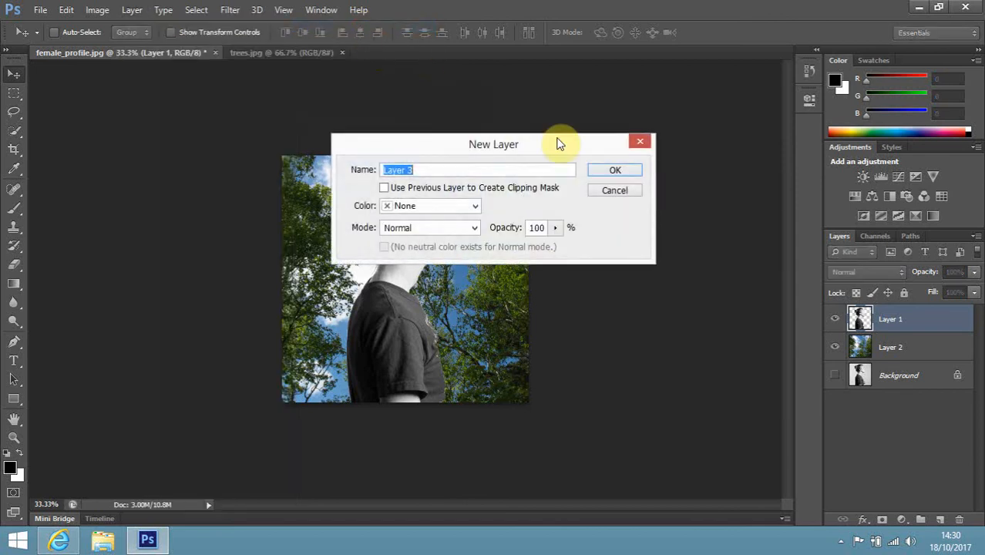
left_click(618, 166)
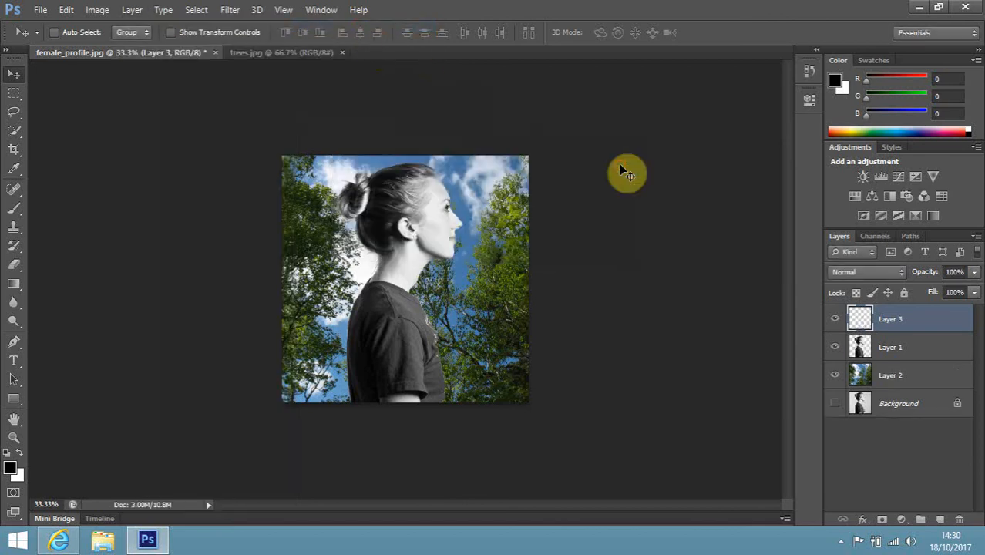
Step: Fill the new layer with White at 100% opacity and place it between the woman's layer and the trees layer
left_click(66, 9)
left_click(127, 205)
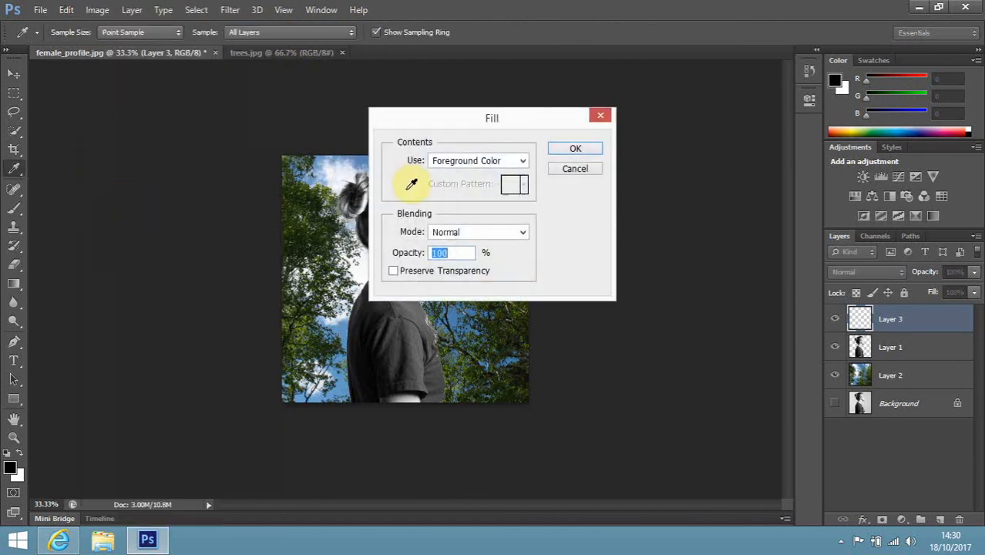
left_click(524, 161)
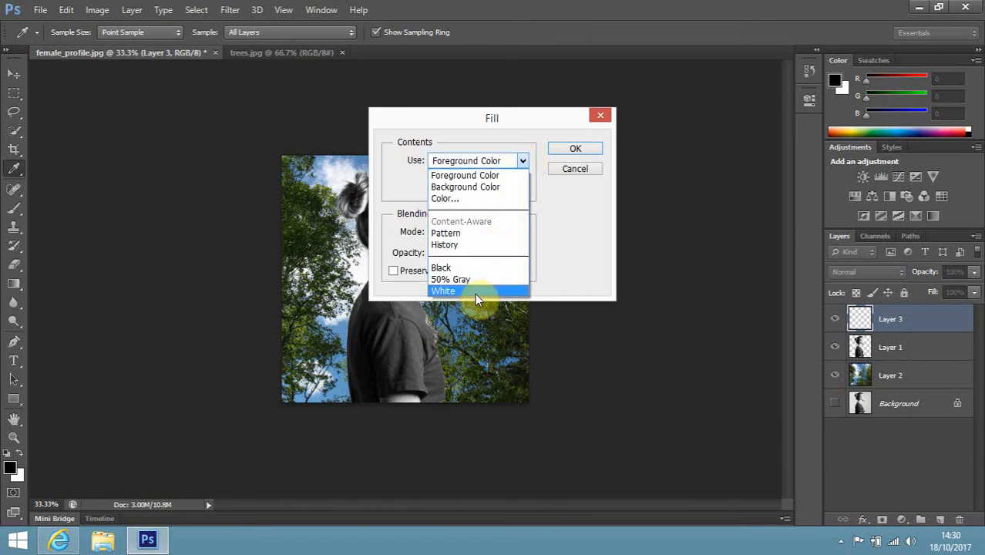
left_click(475, 292)
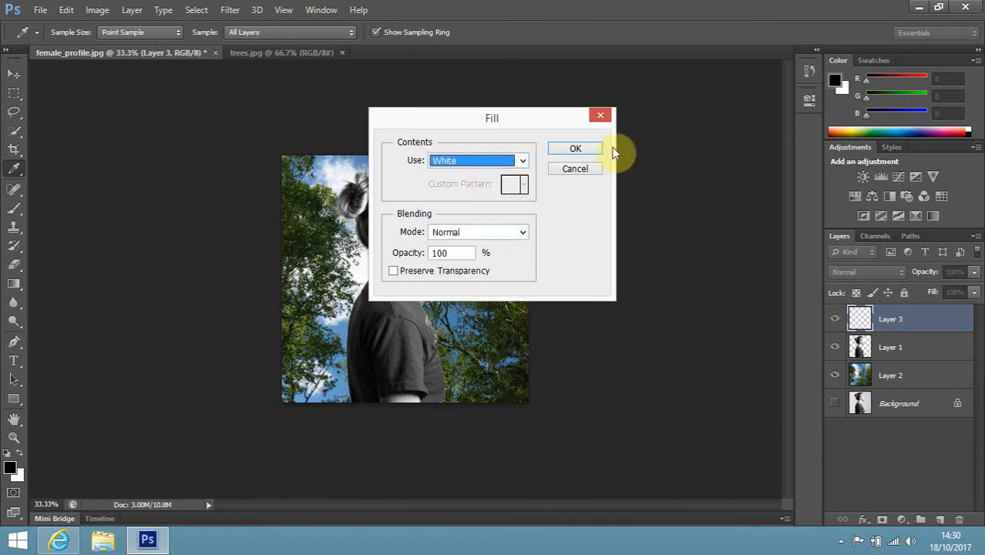
left_click(575, 149)
key("v")
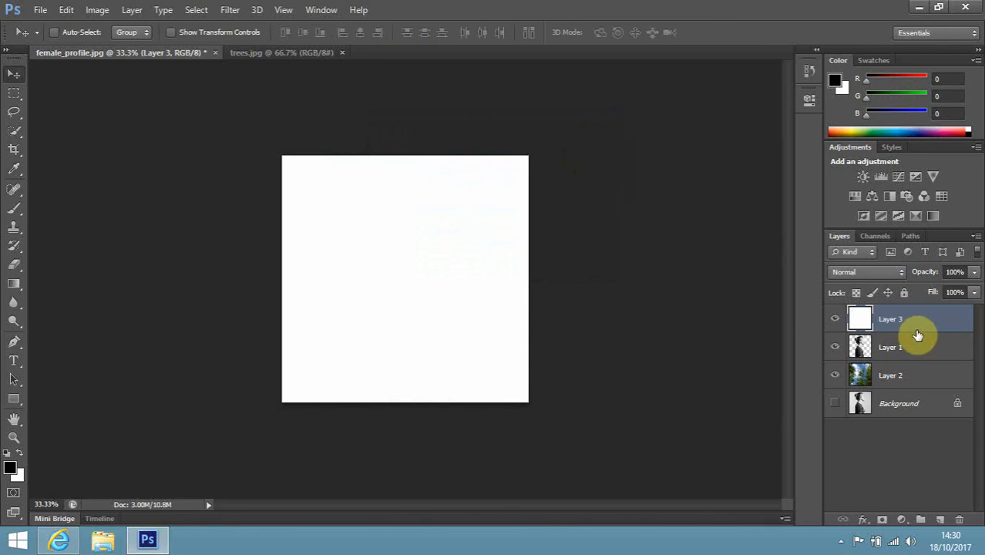
left_click_drag(916, 334, 903, 366)
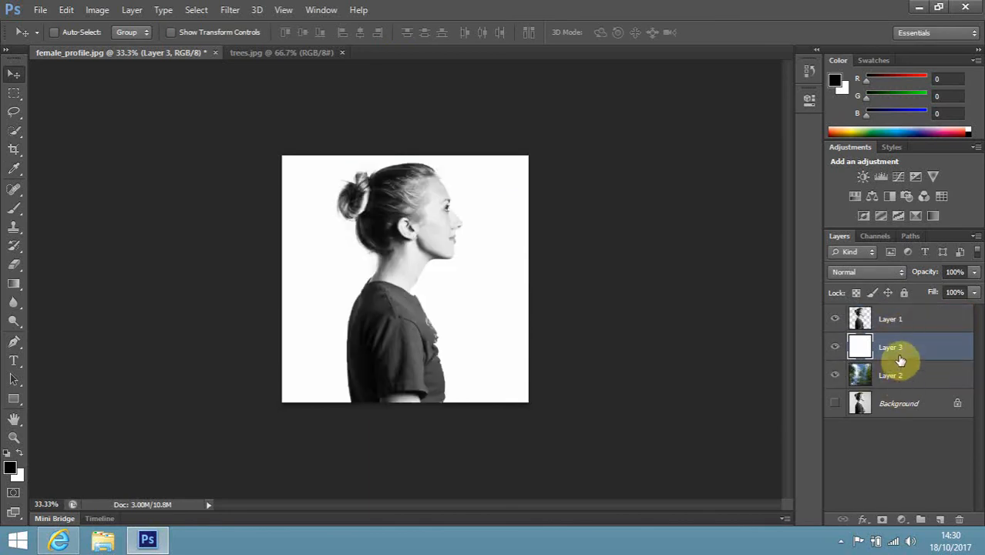
Step: Merge the woman's layer with the white layer beneath it
left_click(899, 321)
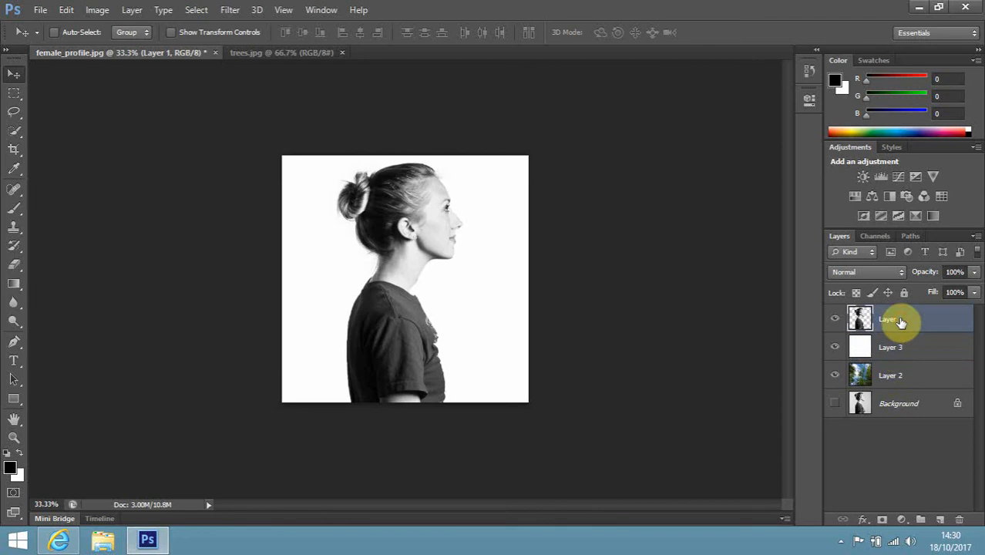
left_click(895, 341, "ctrl")
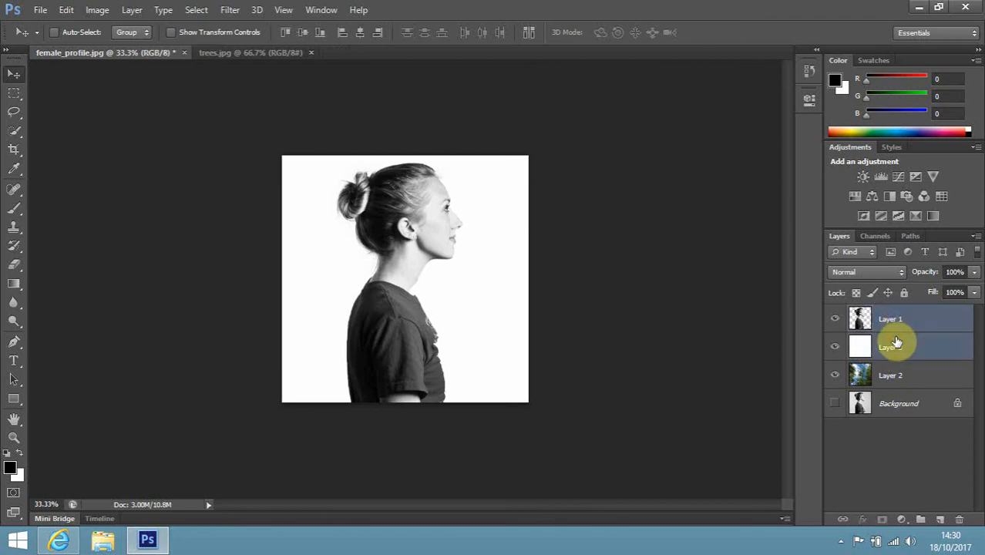
right_click(895, 341)
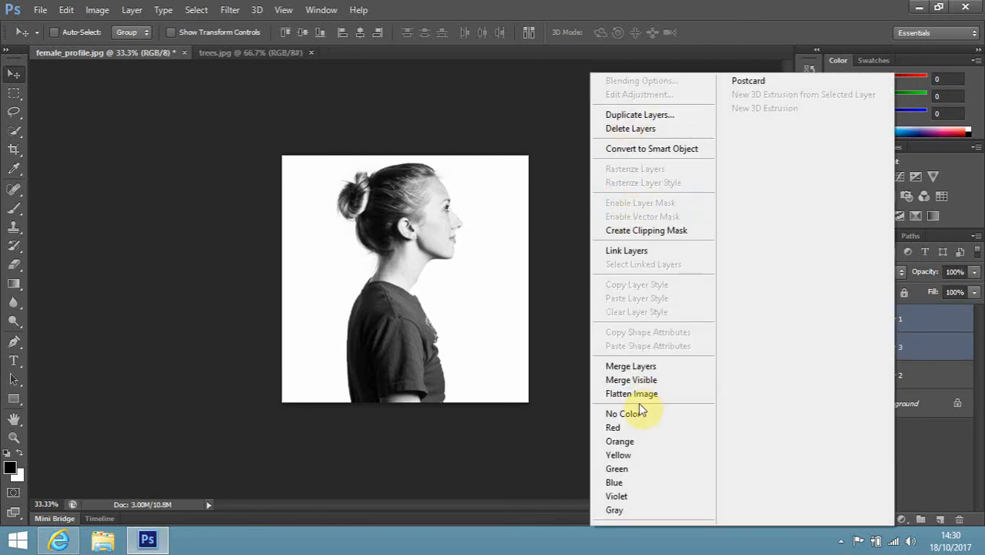
left_click(638, 367)
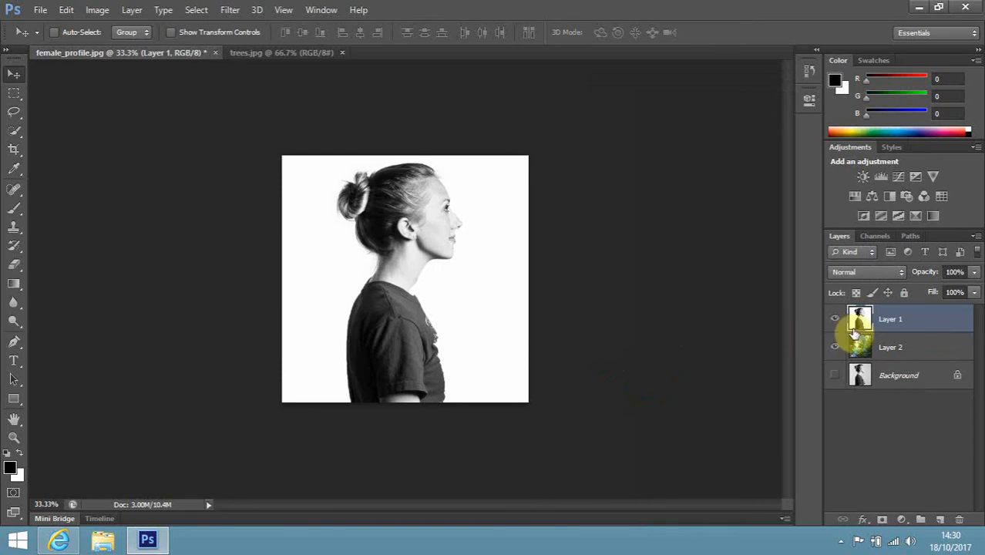
Step: Set the merged woman layer's blend mode to Screen through its Blending Options
right_click(898, 325)
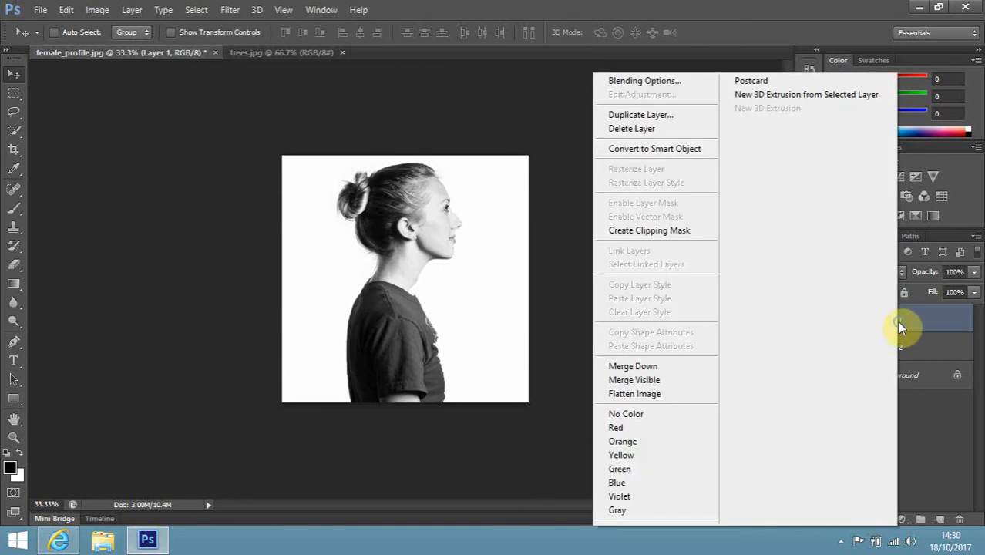
left_click(679, 82)
left_click(714, 127)
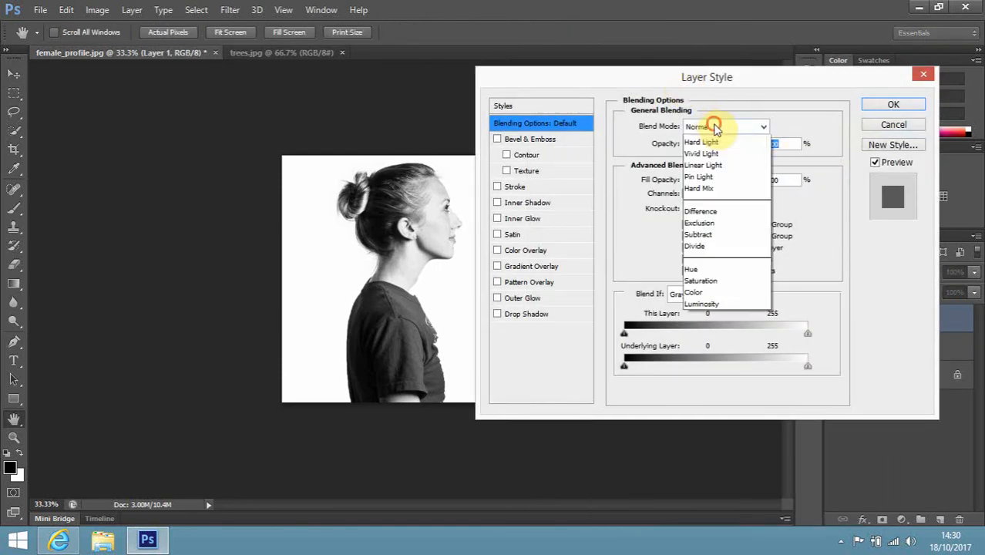
left_click(702, 243)
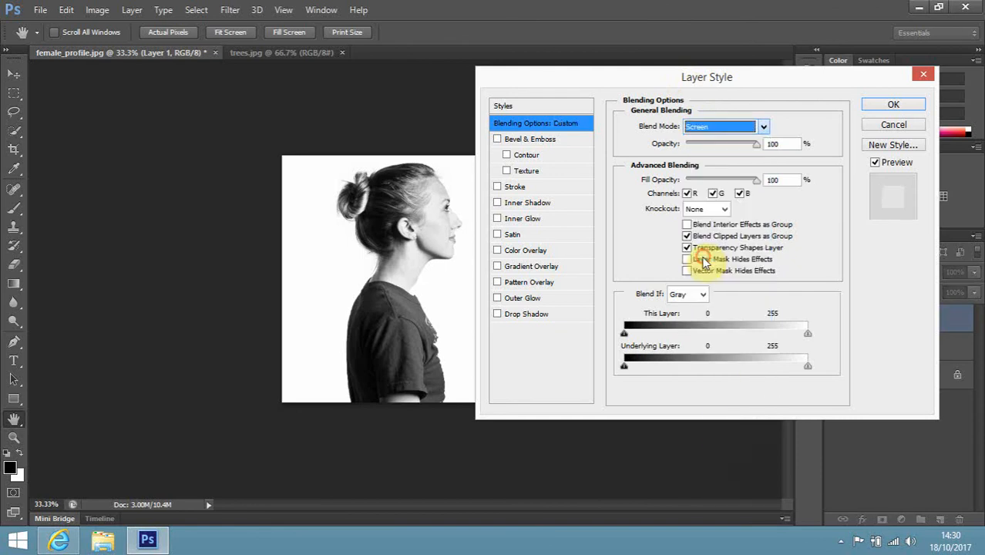
left_click(878, 106)
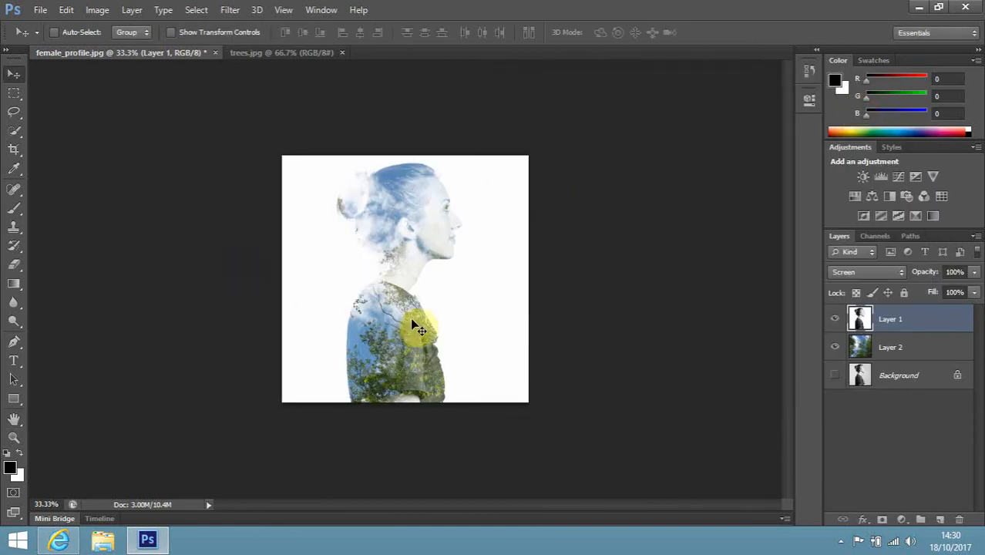
Step: Shift the trees layer to the right so the foliage fills the woman's hair and shirt
left_click_drag(381, 311, 501, 336)
left_click(886, 346)
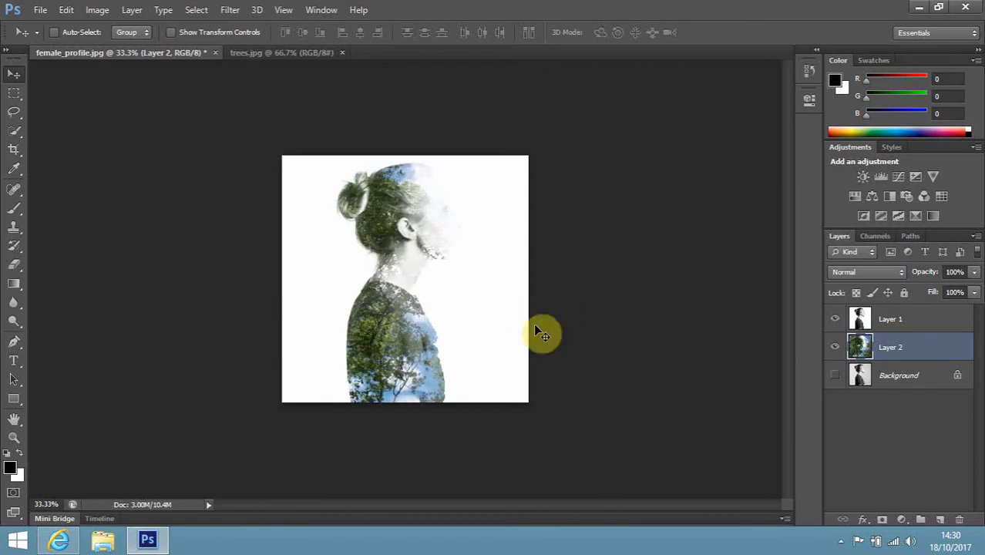